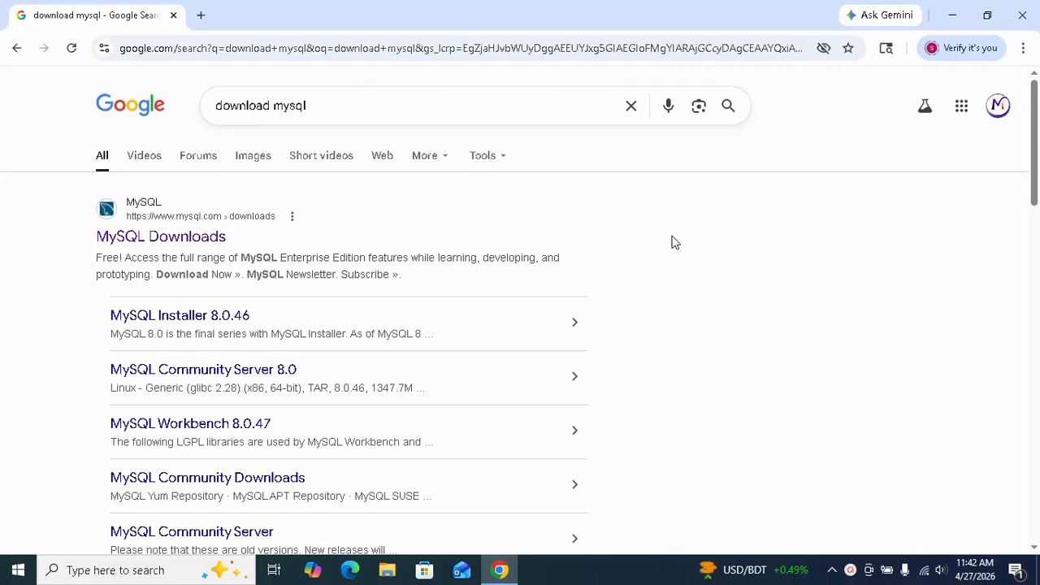
From the MySQL Downloads search result, open the Community (GPL) downloads and go to MySQL Installer for Windows
left_click(162, 236)
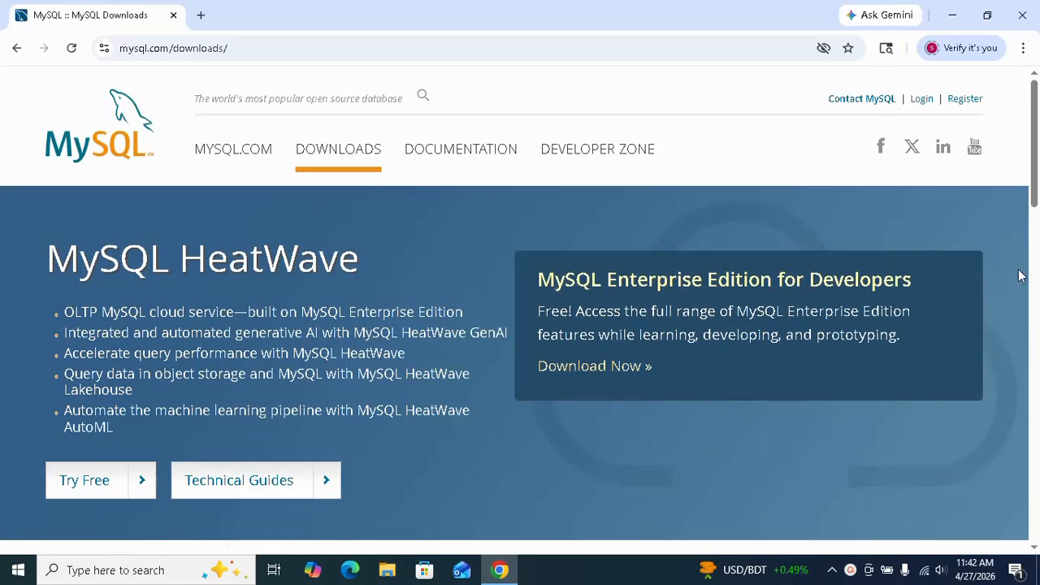
scroll(1020, 276, "down", 6)
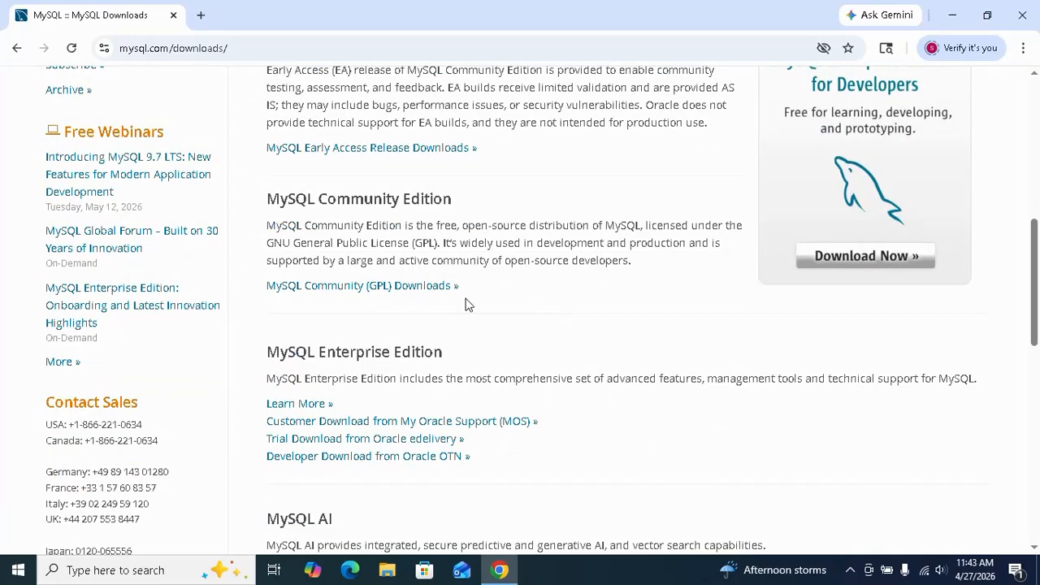
left_click(358, 288)
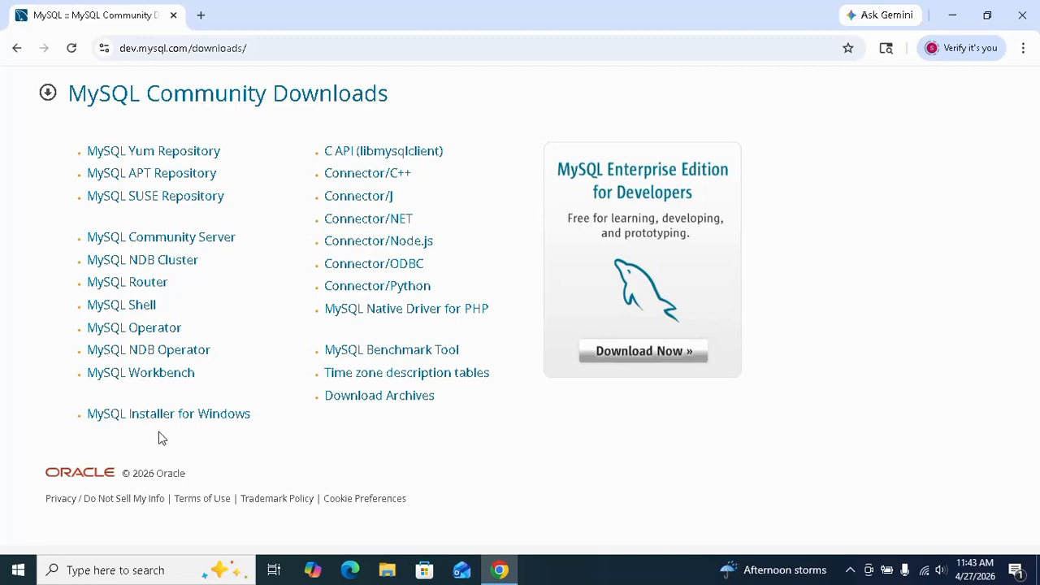
left_click(182, 420)
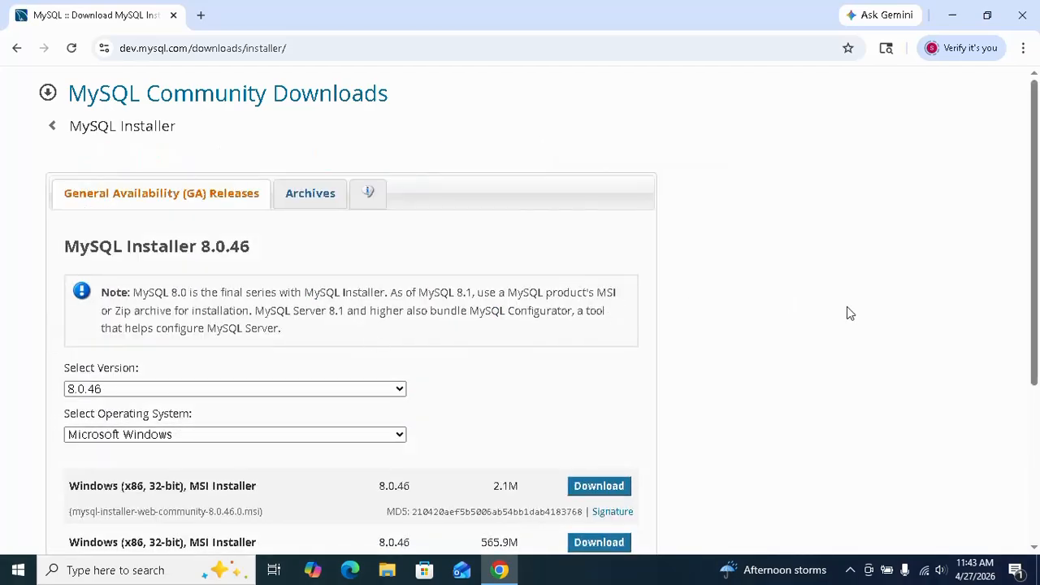
Download the 2.1M Windows MSI installer mysql-installer-web-community-8.0.46.0.msi without logging in or signing up
scroll(945, 313, "down", 3)
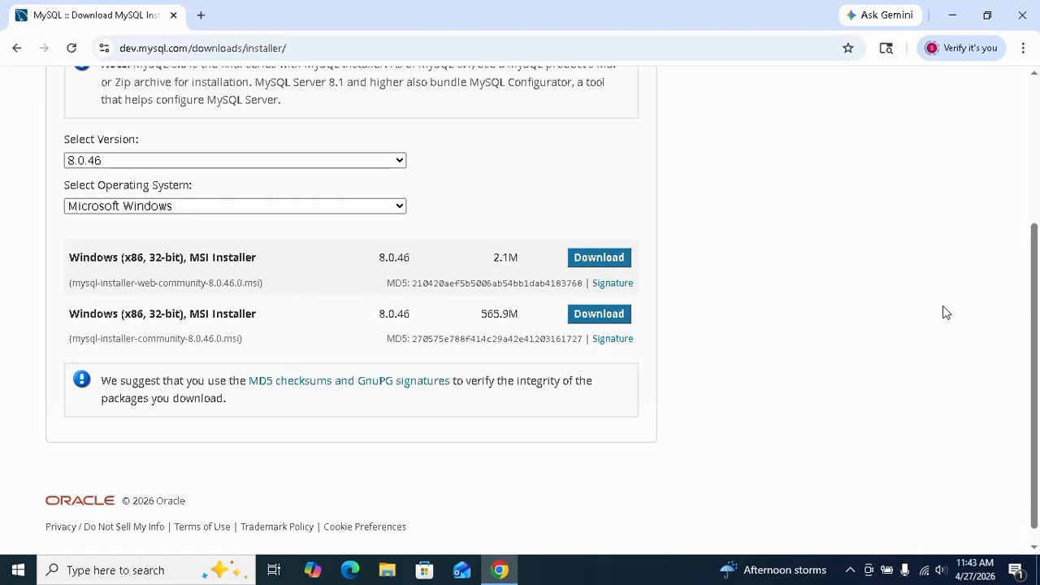
left_click(620, 261)
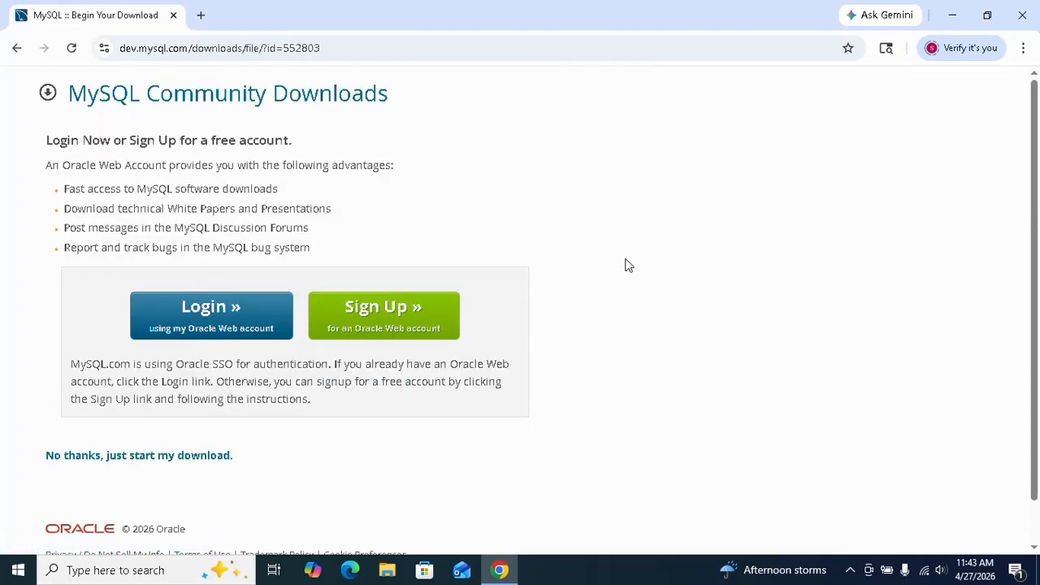
scroll(728, 295, "down", 1)
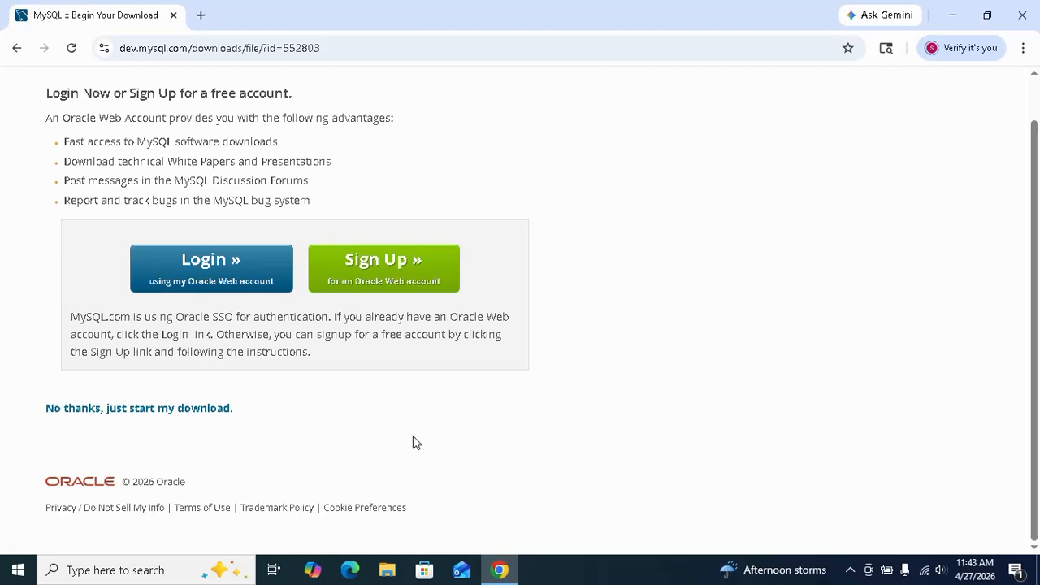
left_click(180, 413)
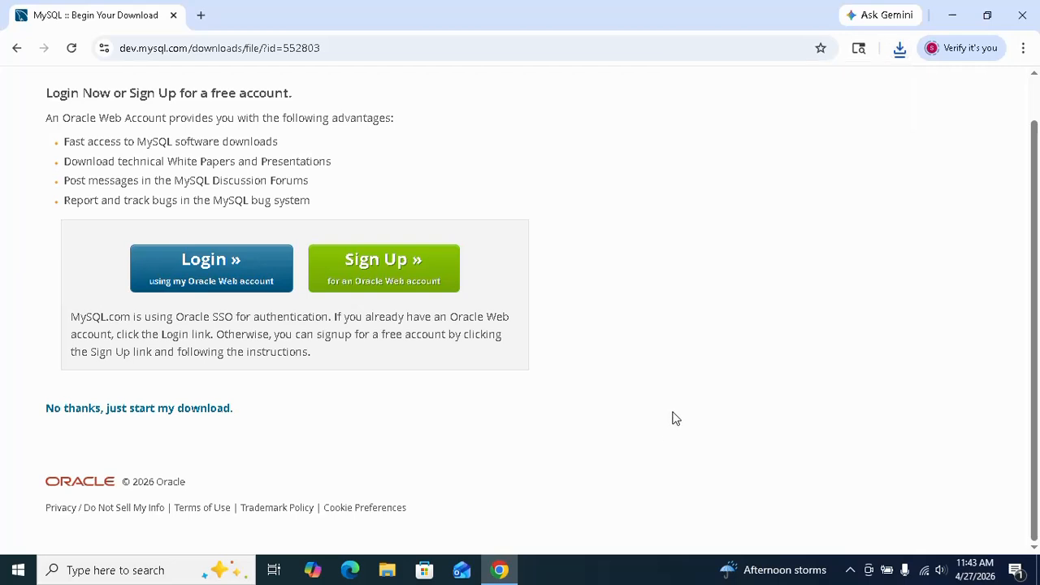
Launch the downloaded mysql-installer-web-community-8.0.46.0.msi and proceed with the Custom setup type
left_click(900, 48)
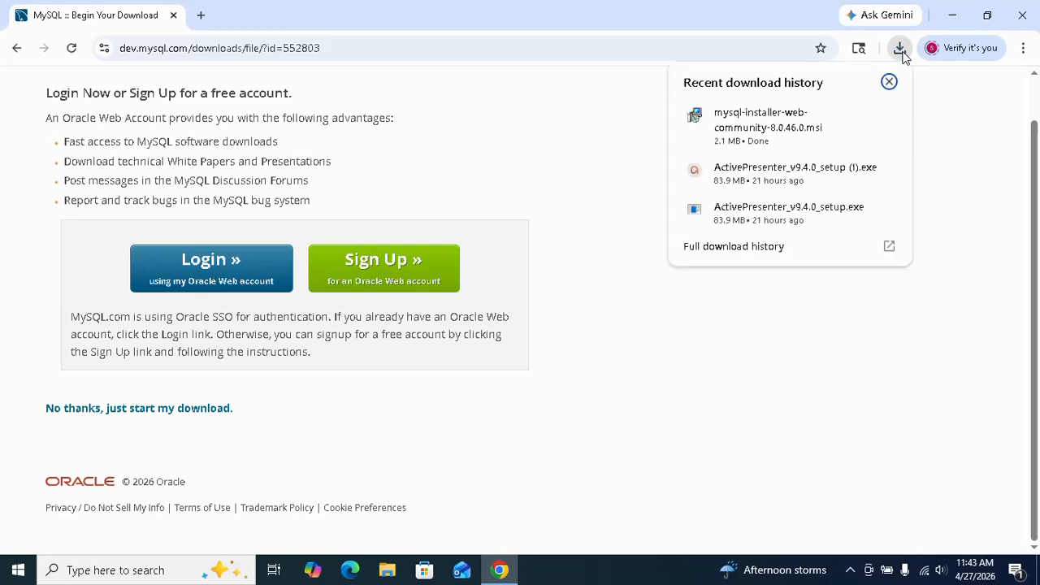
left_click(760, 121)
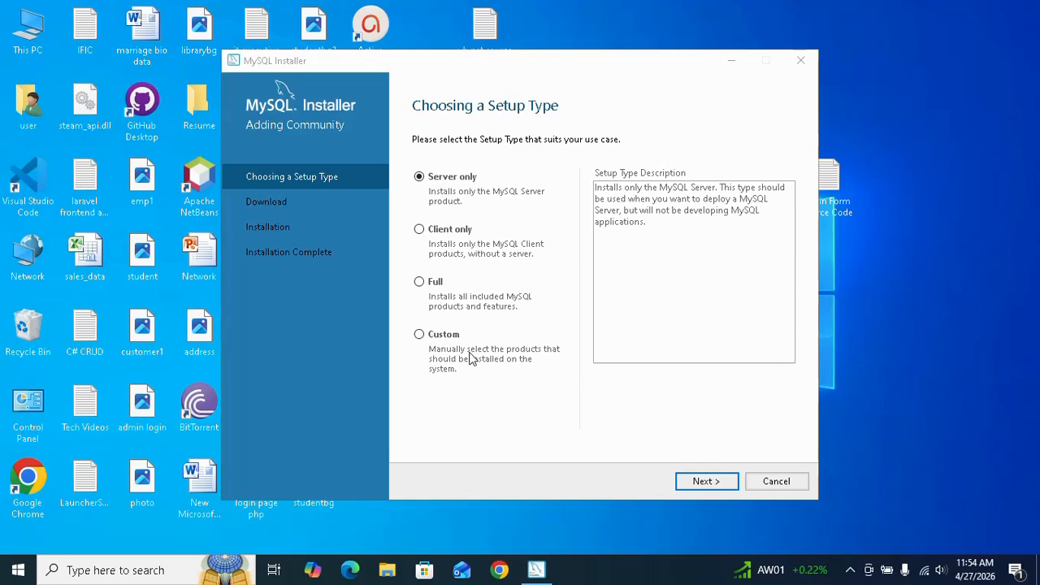
left_click(420, 335)
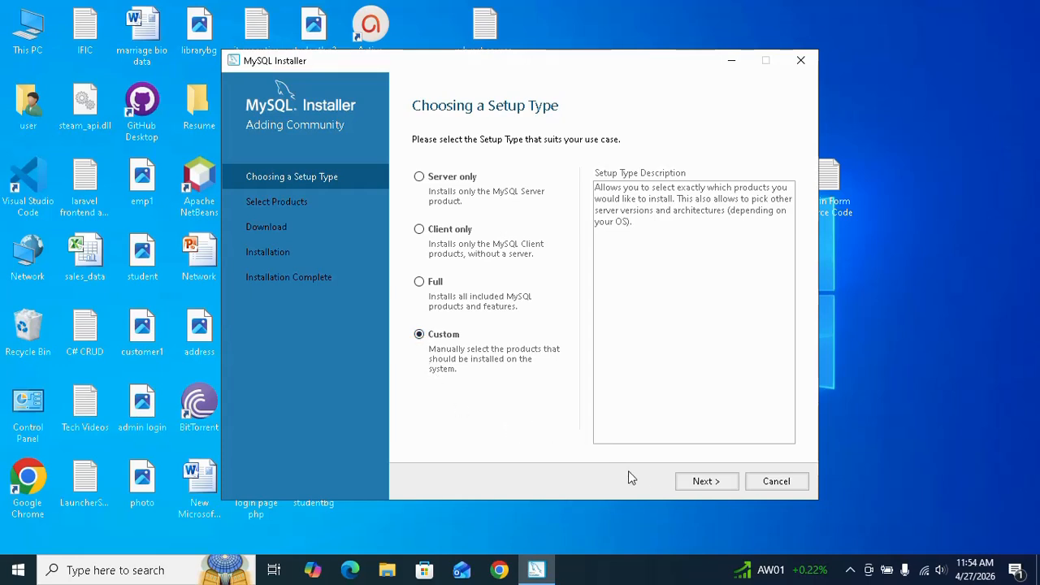
left_click(699, 483)
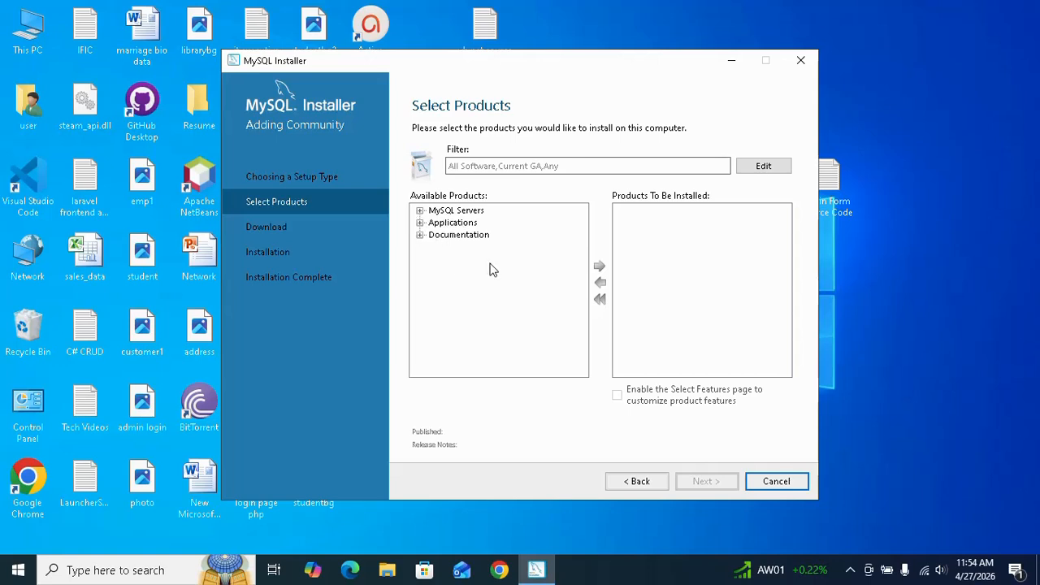
Add MySQL Server 8.0.45 - X64 to the products to be installed and collapse the MySQL Servers group
left_click(421, 211)
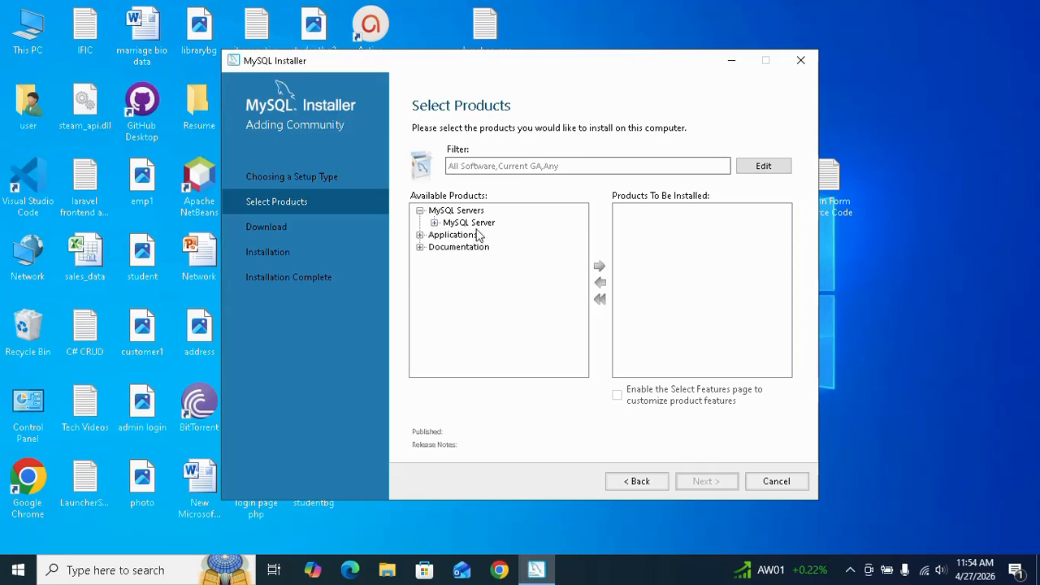
left_click(435, 222)
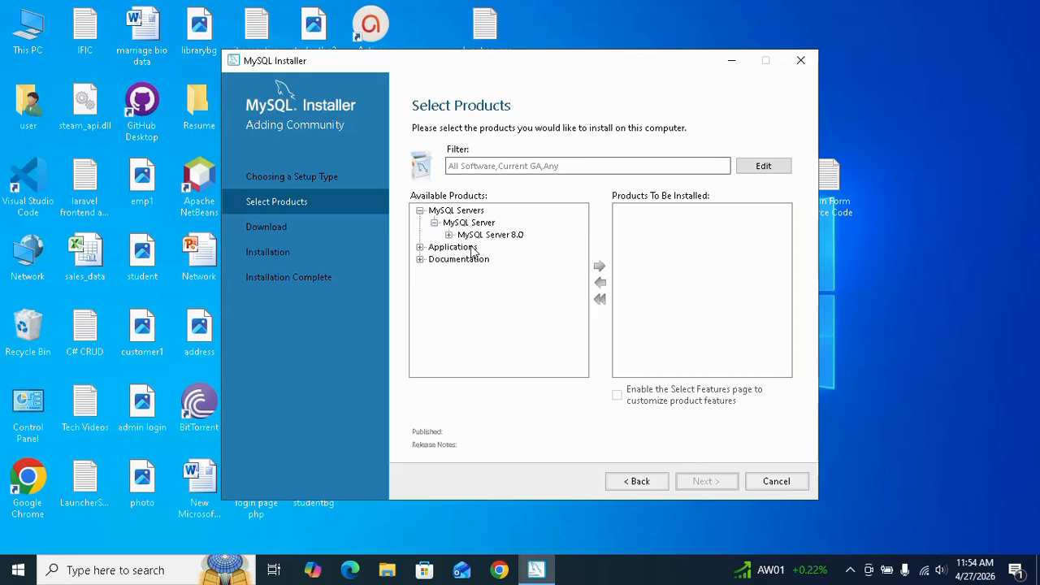
left_click(449, 235)
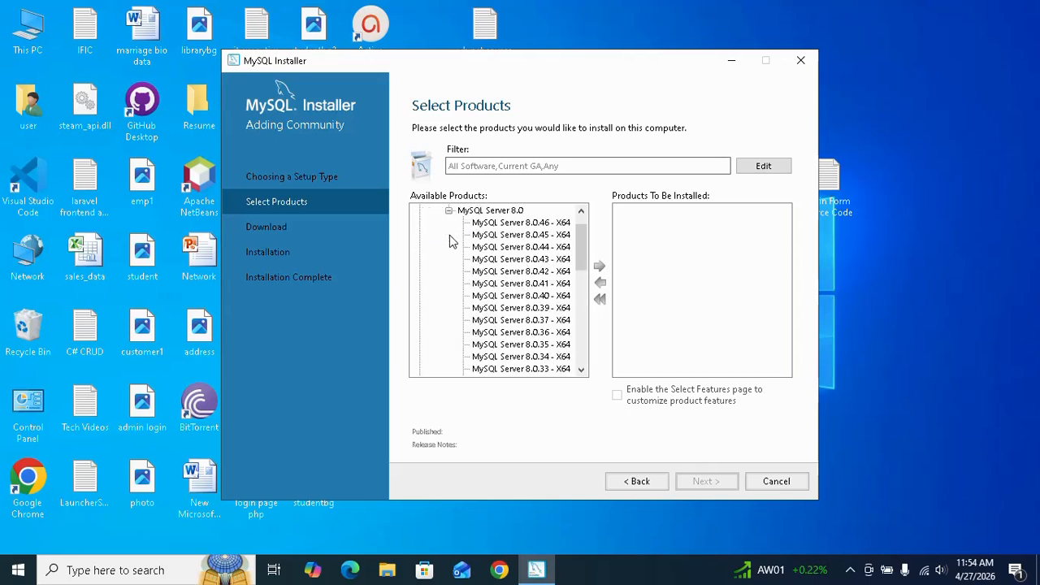
left_click(540, 236)
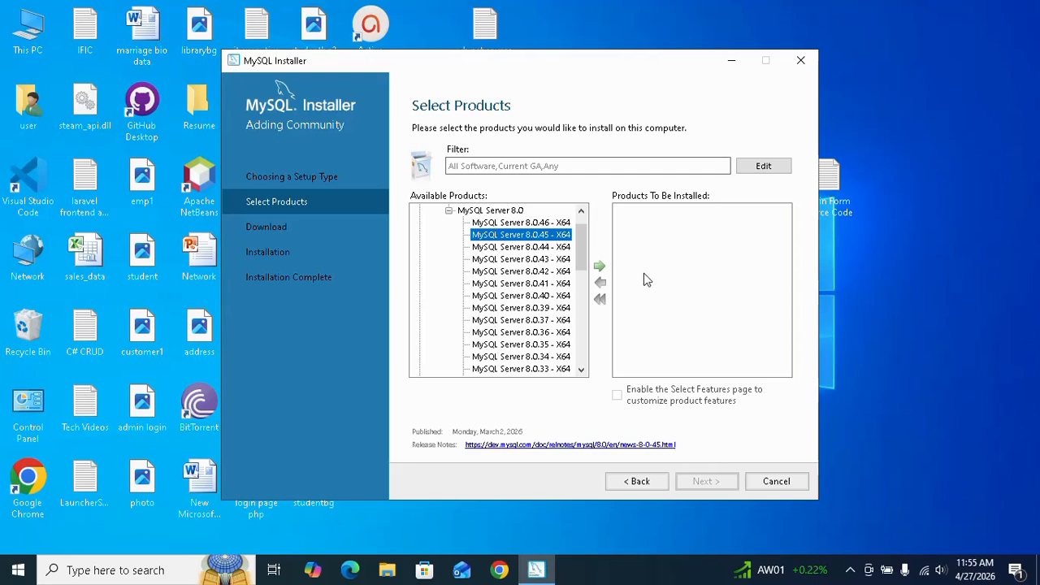
left_click(600, 270)
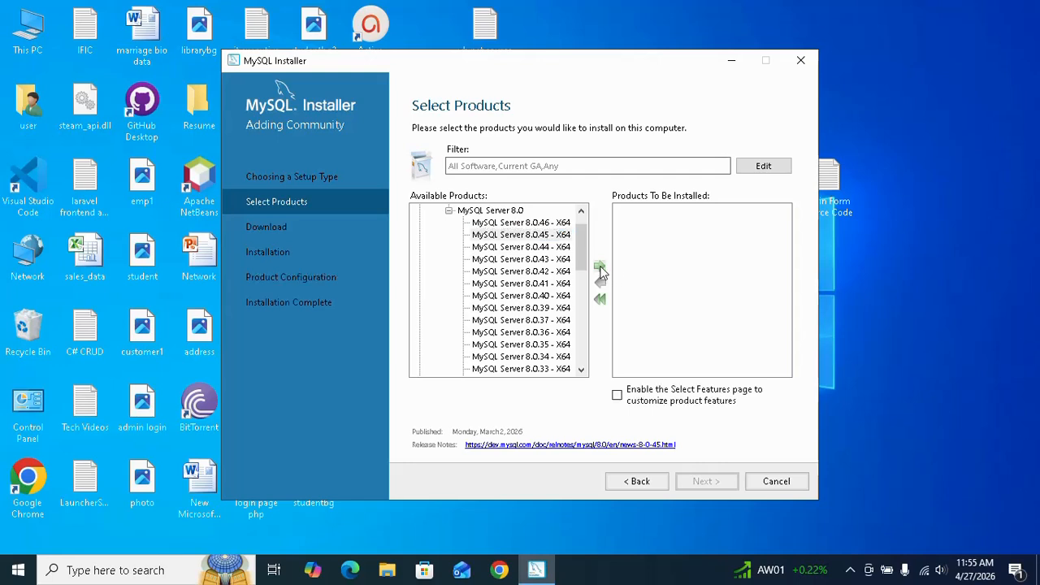
scroll(581, 259, "up", 1)
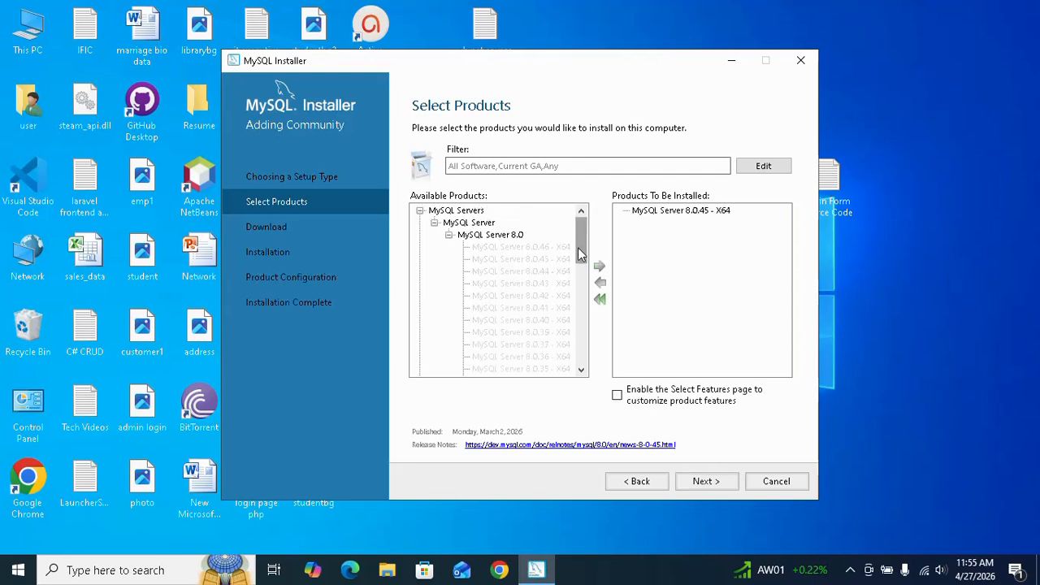
left_click(449, 235)
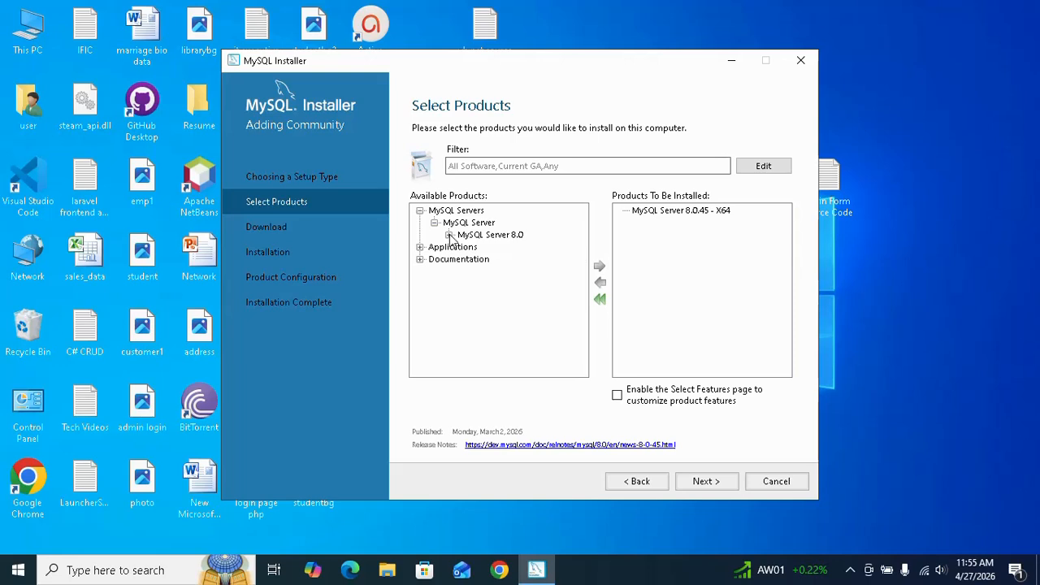
left_click(436, 223)
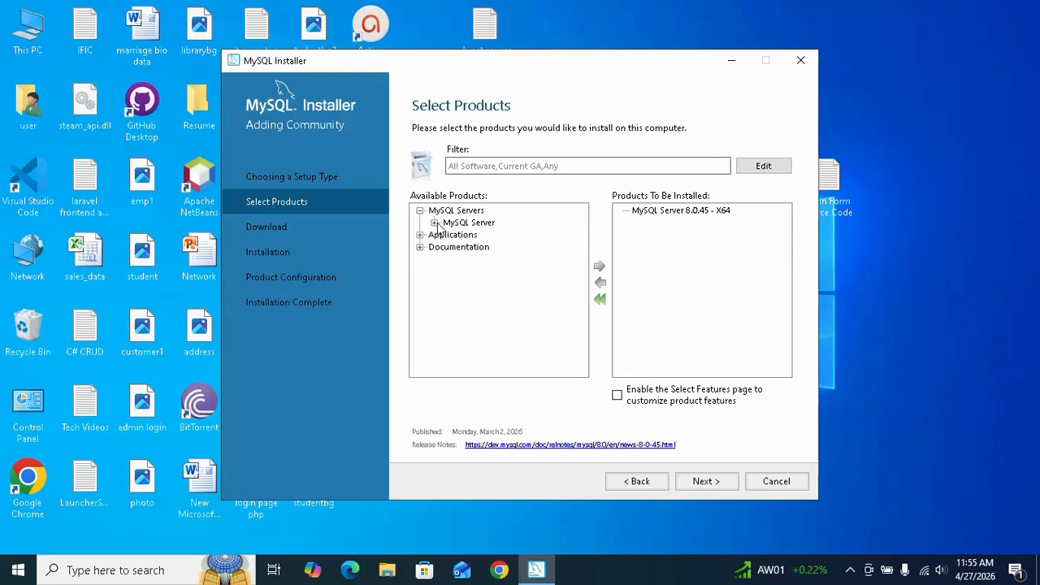
left_click(420, 211)
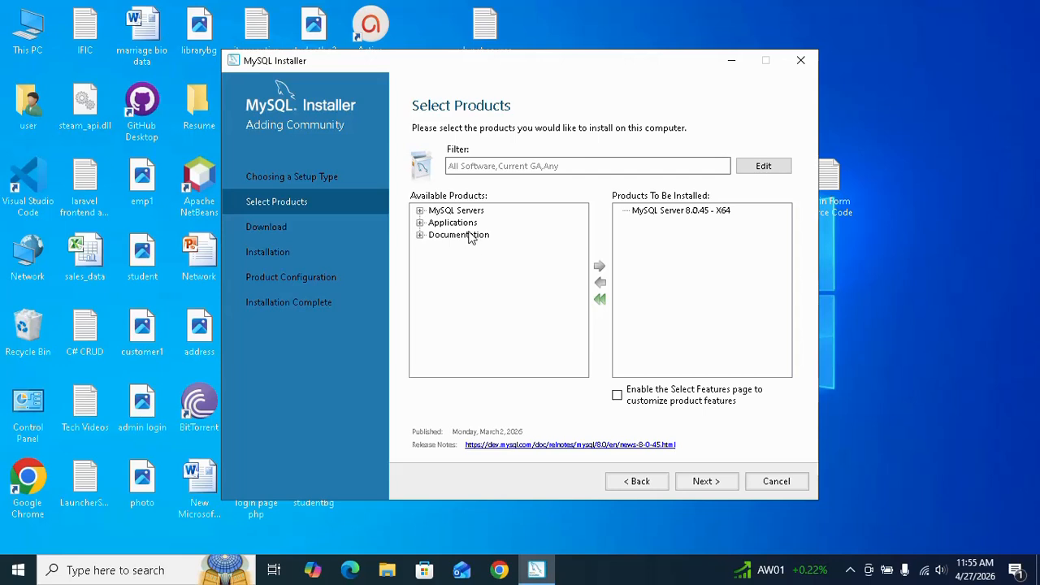
Add MySQL Workbench 8.0.44 - X64 from Applications to the products to be installed and collapse its version list
left_click(420, 225)
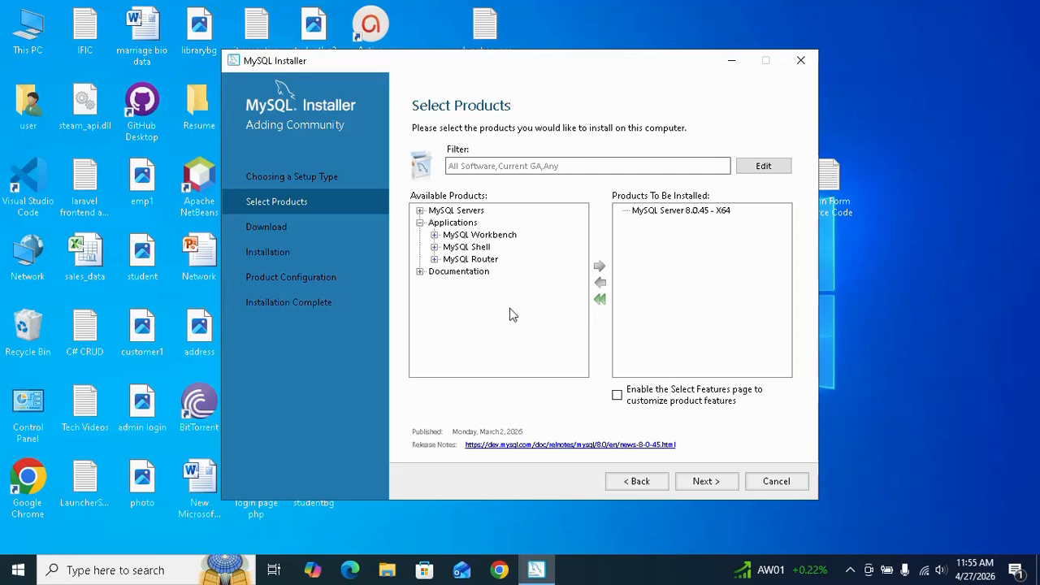
left_click(435, 235)
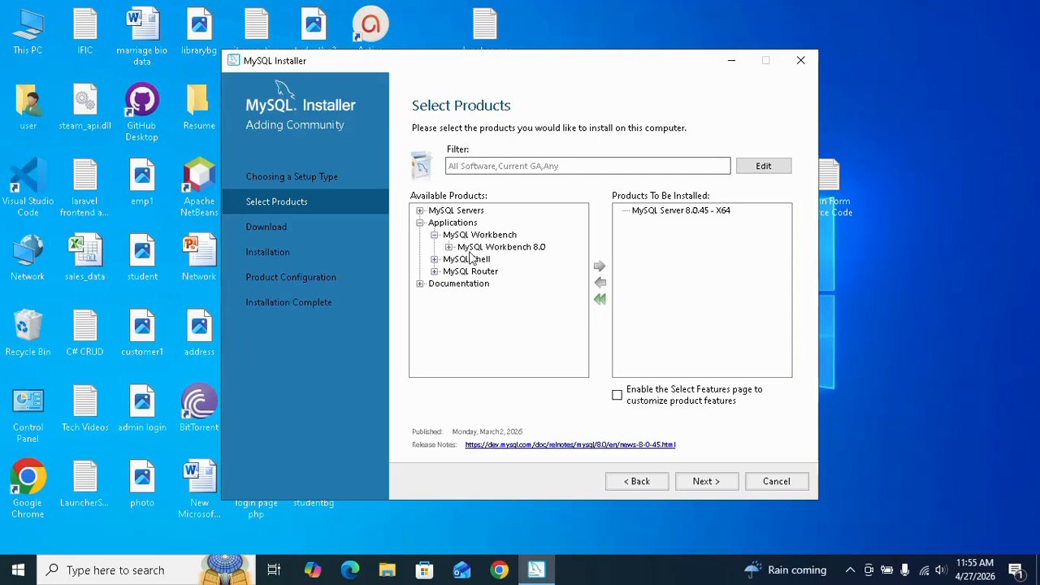
left_click(450, 247)
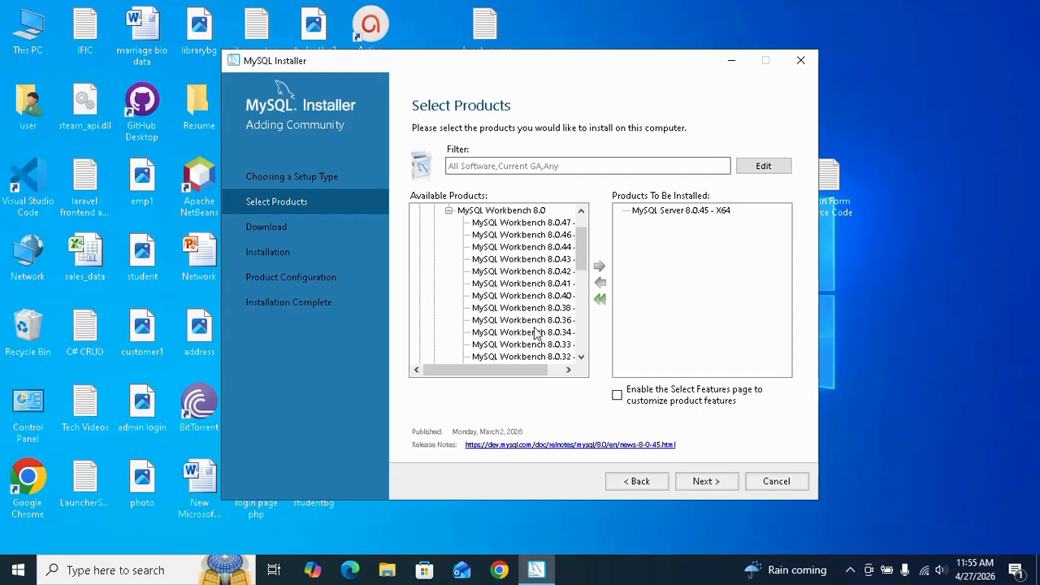
left_click_drag(532, 369, 551, 375)
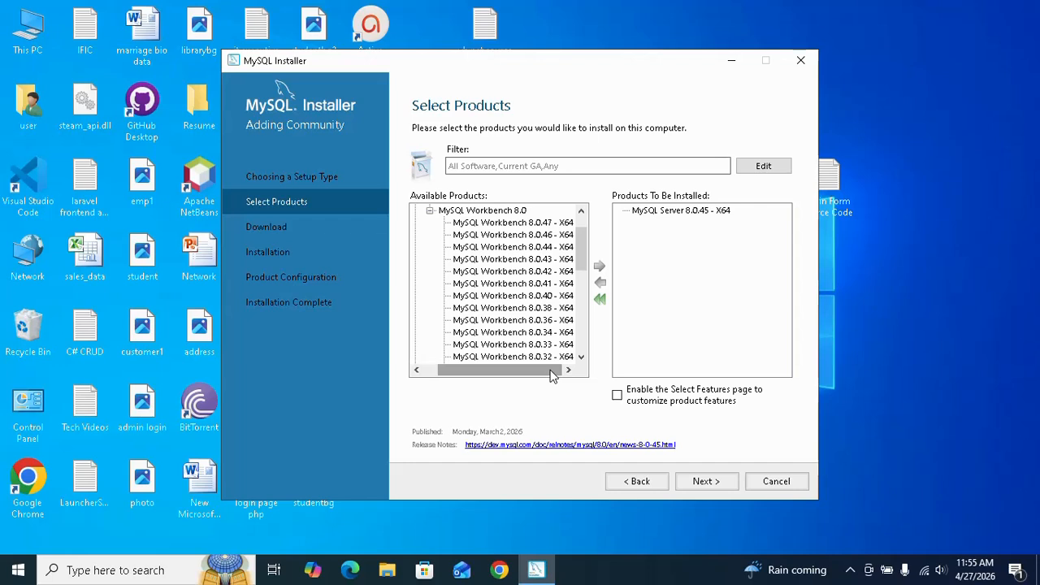
scroll(575, 321, "down", 8)
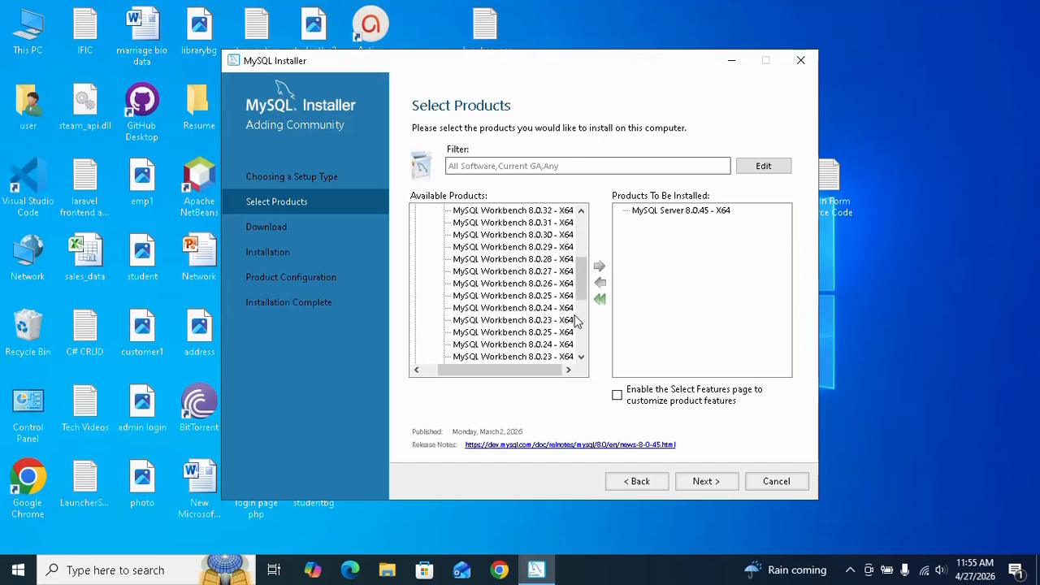
scroll(574, 321, "up", 8)
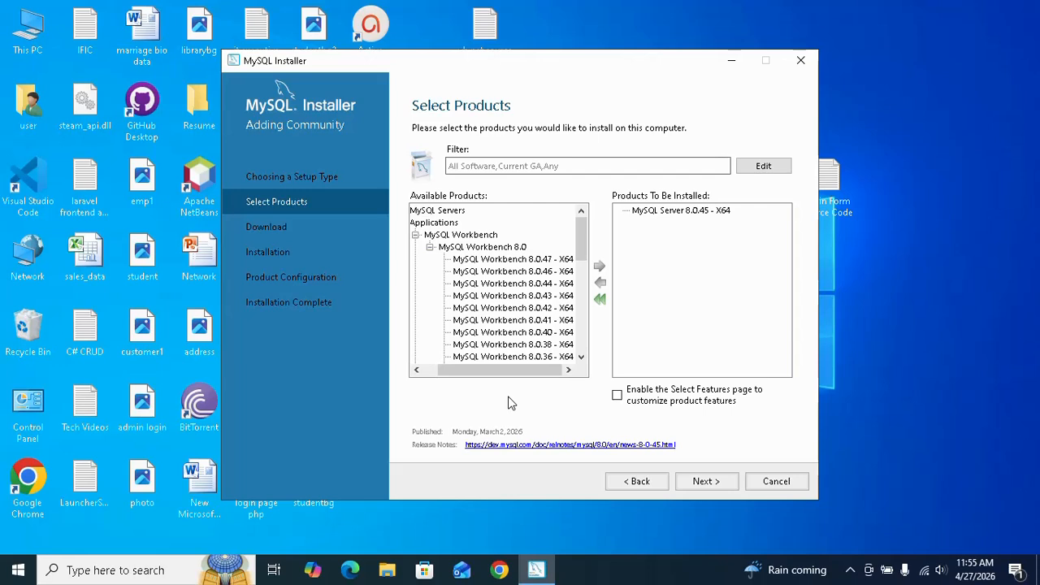
left_click(534, 283)
left_click(599, 266)
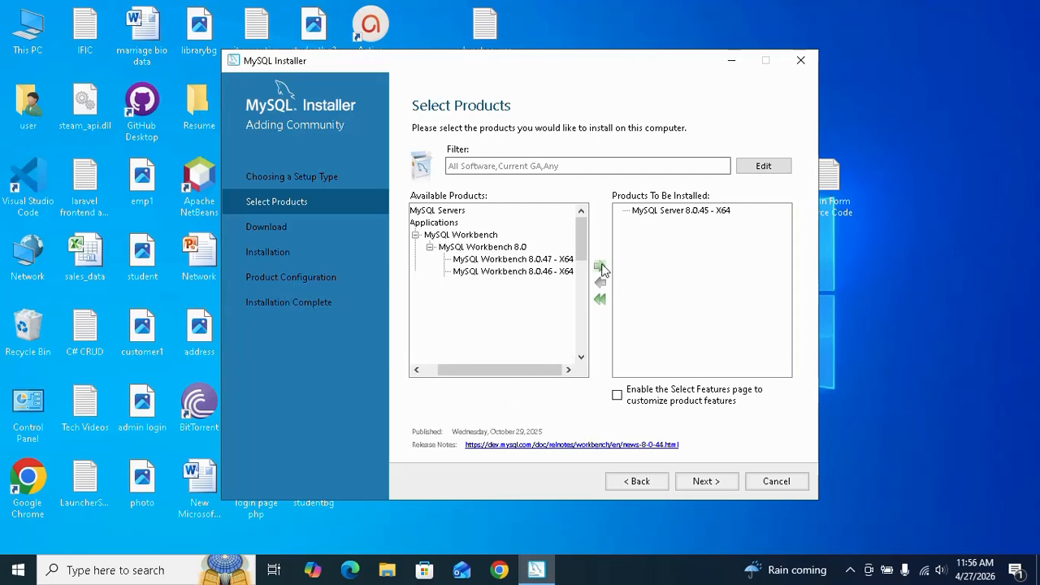
left_click(430, 247)
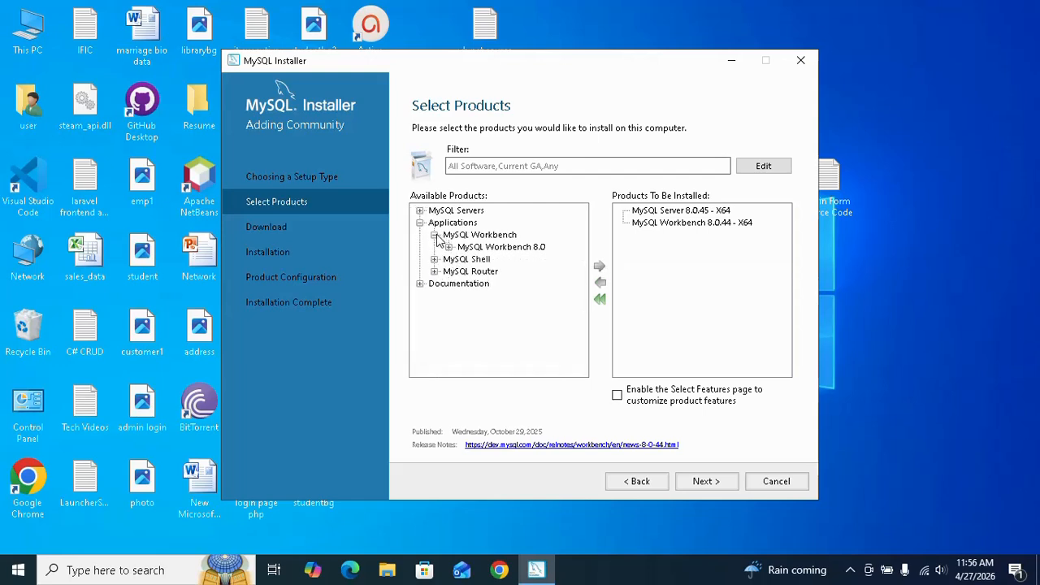
left_click(436, 236)
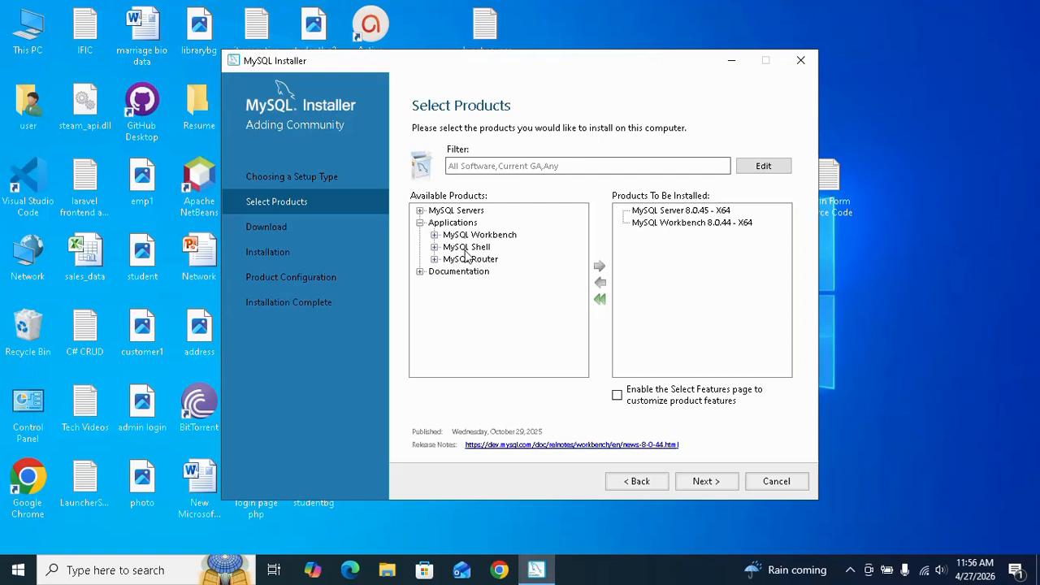
Add MySQL Shell 8.0.45 - X64 from Applications to the products to be installed and collapse its version list
left_click(434, 247)
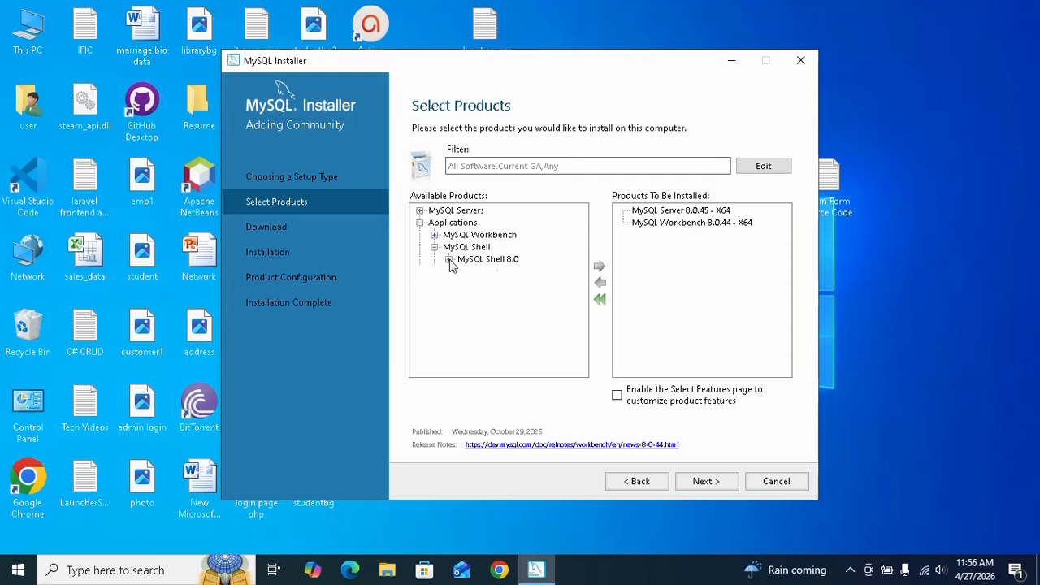
left_click(449, 259)
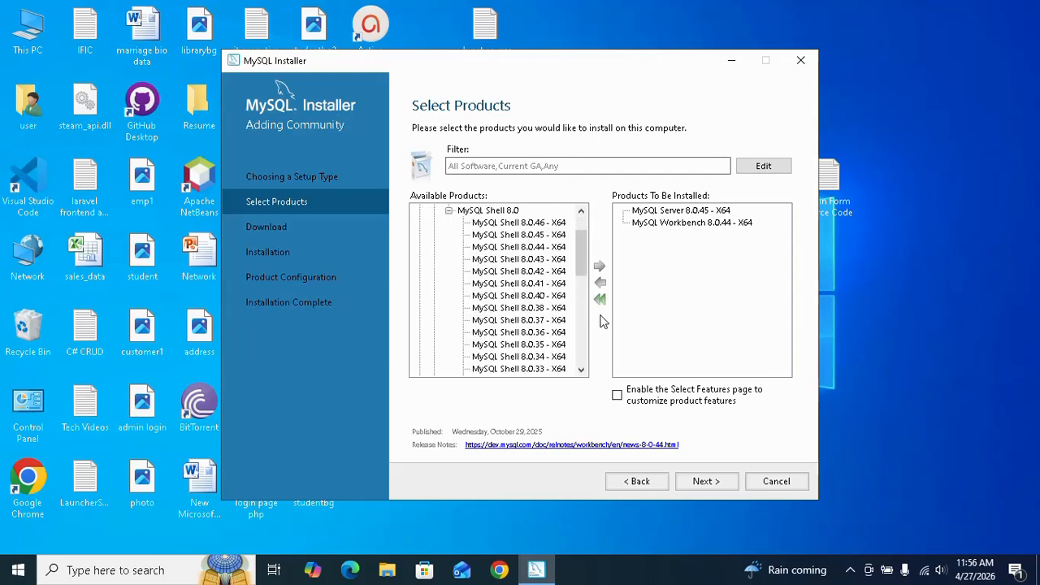
left_click(536, 235)
left_click(600, 267)
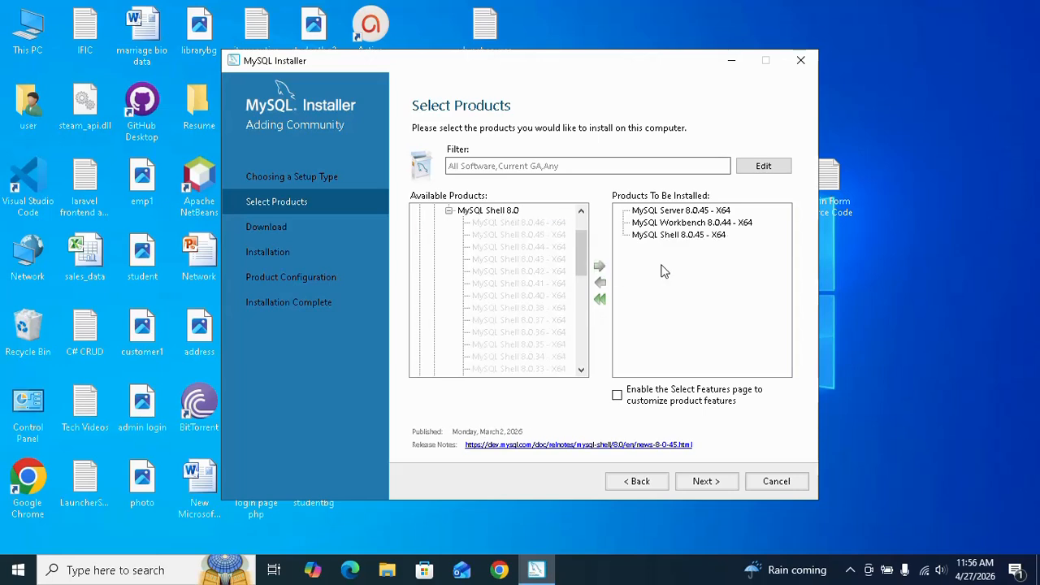
scroll(582, 252, "up", 2)
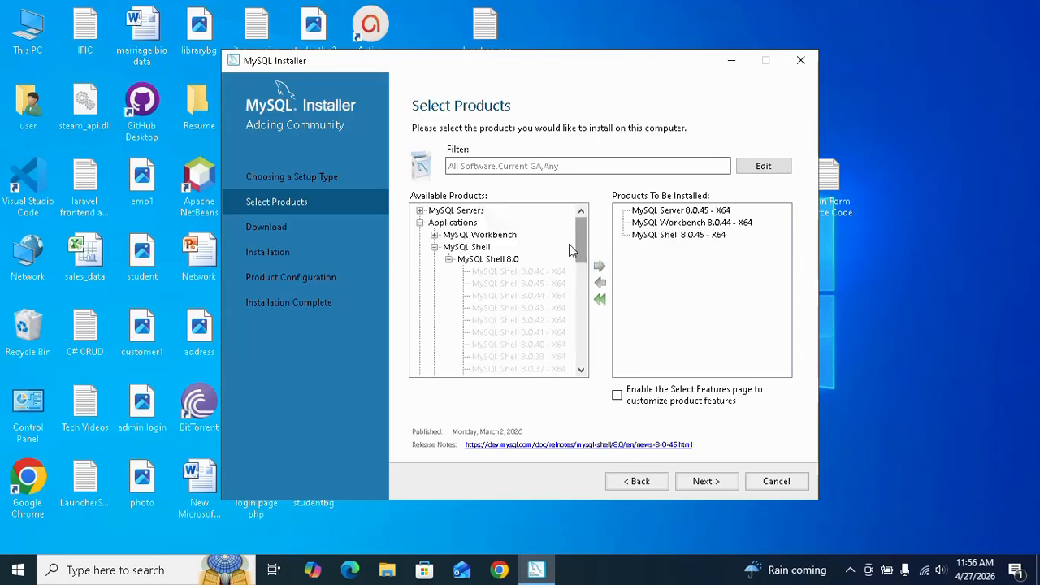
left_click(448, 258)
left_click(434, 247)
left_click(434, 235)
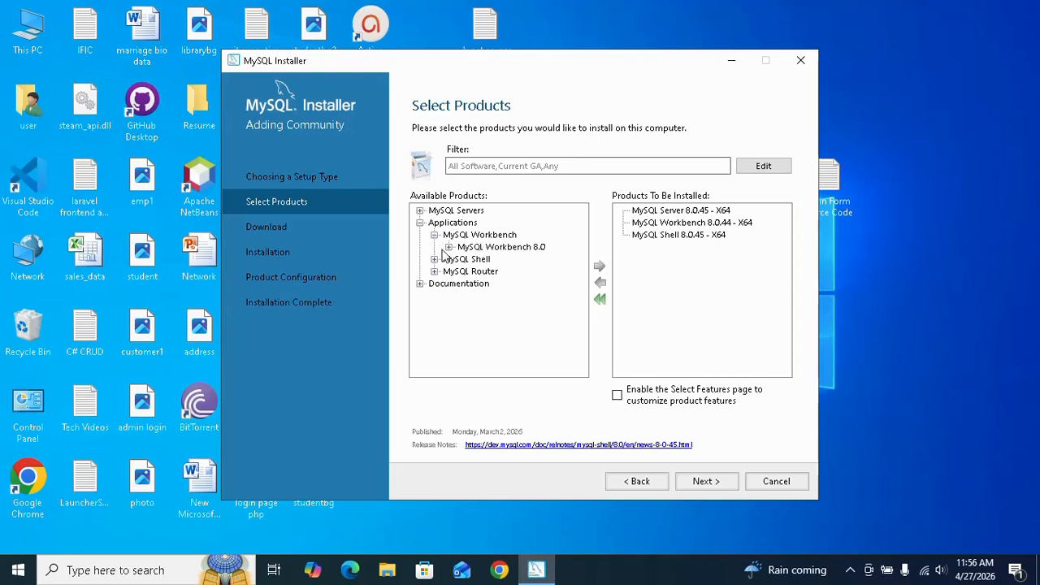
Collapse the Applications group and download MySQL Server 8.0.45, Workbench 8.0.44 and Shell 8.0.45
left_click(434, 235)
left_click(419, 223)
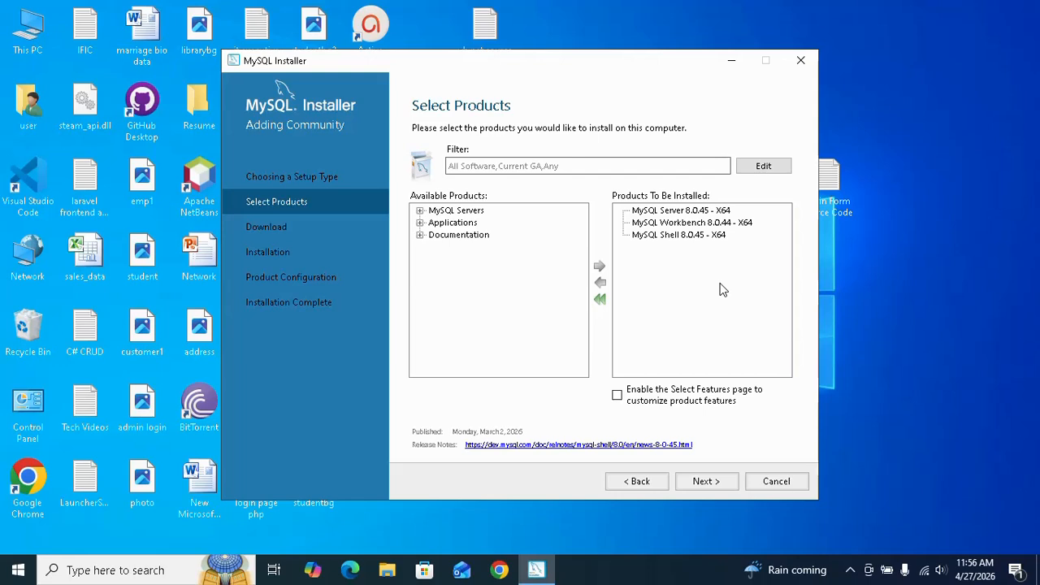
left_click(722, 482)
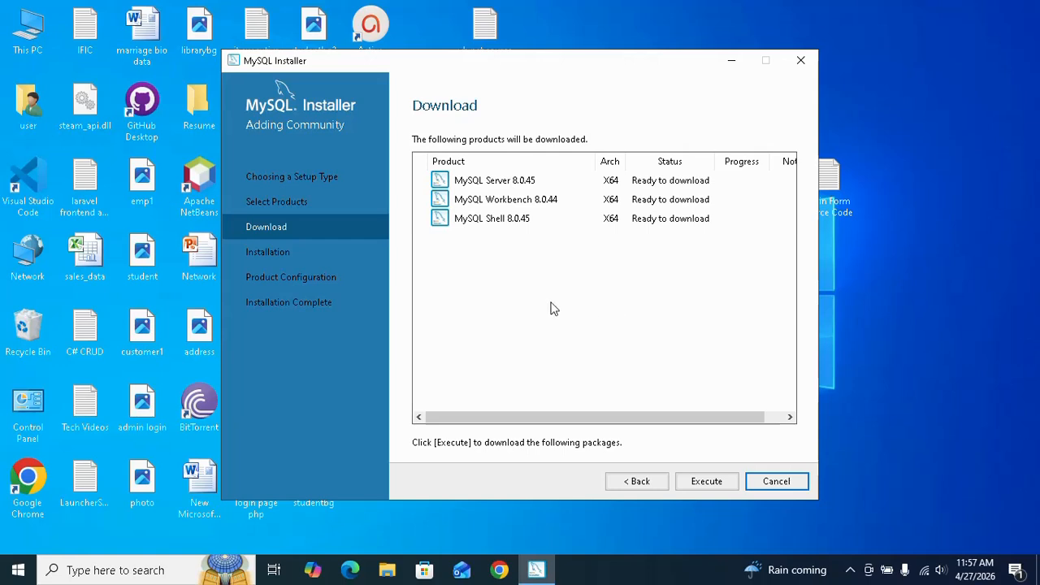
left_click(705, 479)
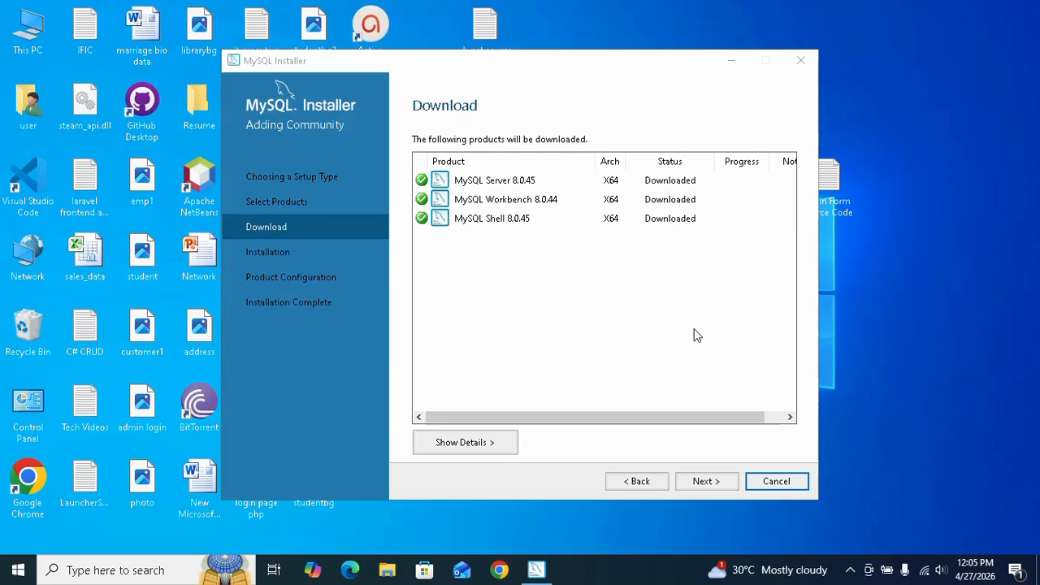
Install the three downloaded MySQL products and continue to Product Configuration
left_click(703, 481)
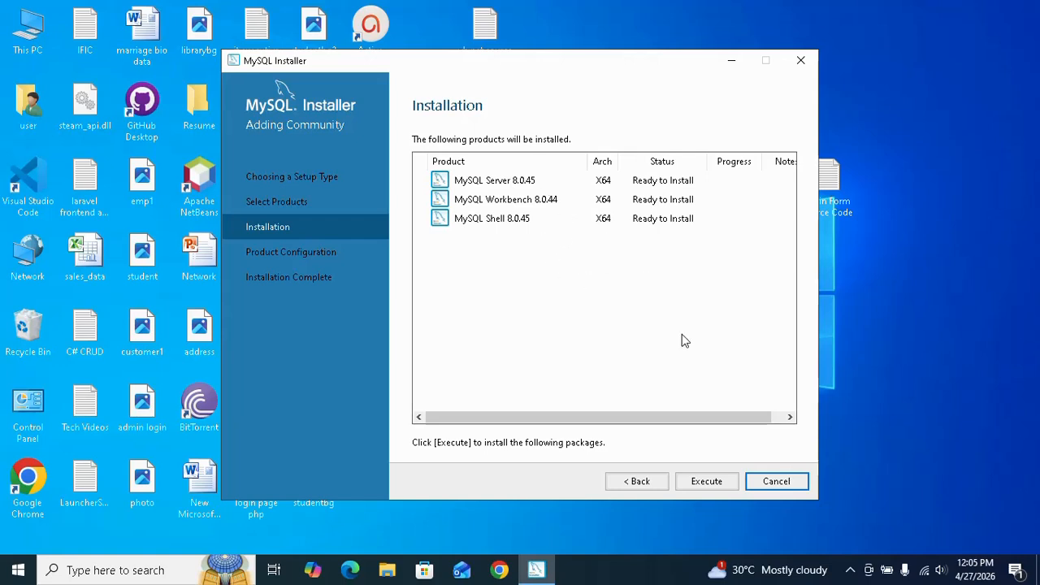
left_click(704, 487)
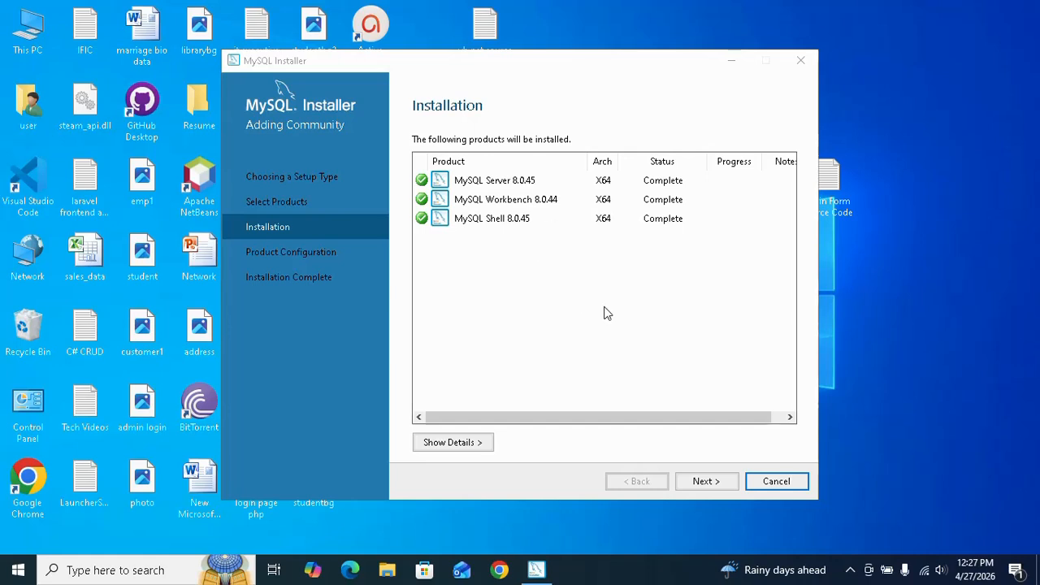
left_click(713, 483)
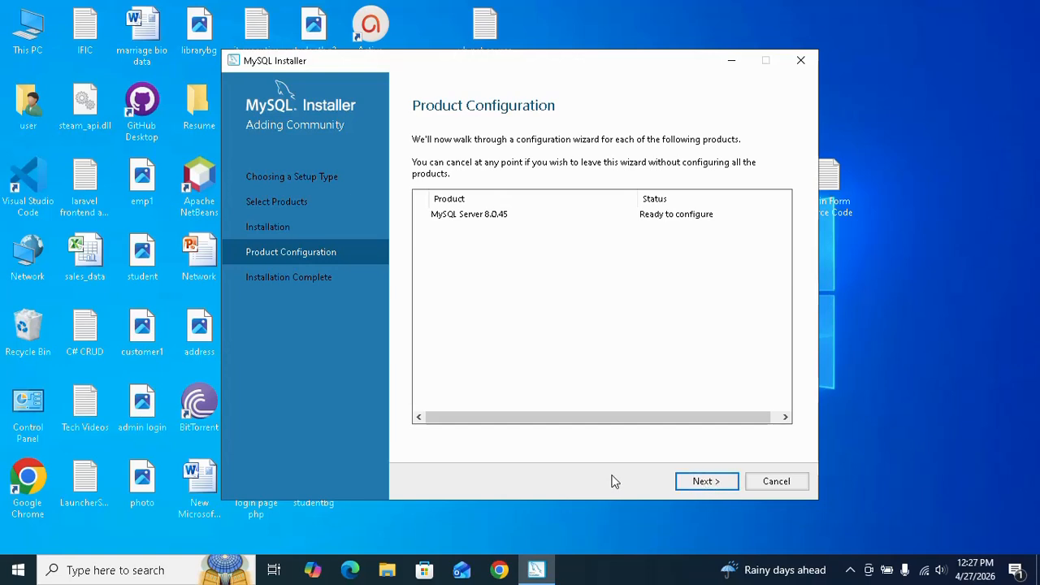
Start configuring MySQL Server 8.0.45 and set its TCP/IP port to 3307, keeping the Development Computer config type
left_click(704, 482)
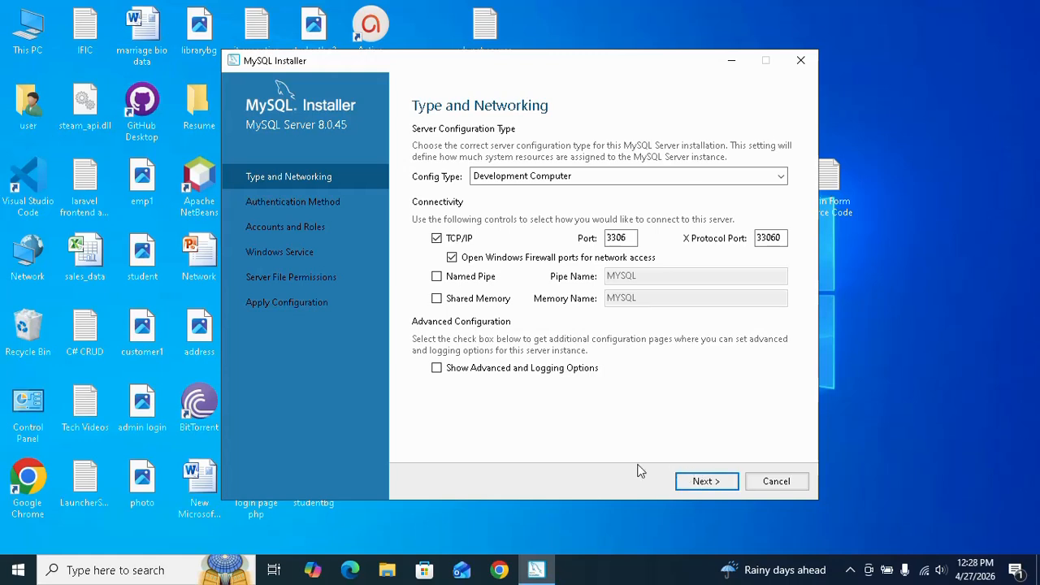
left_click(633, 239)
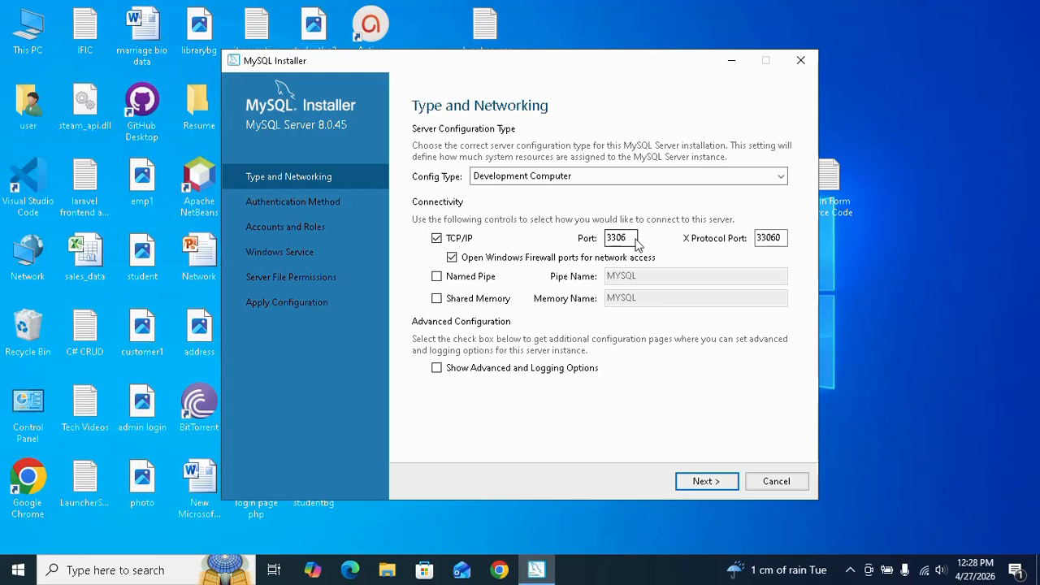
key("BackSpace")
type("7")
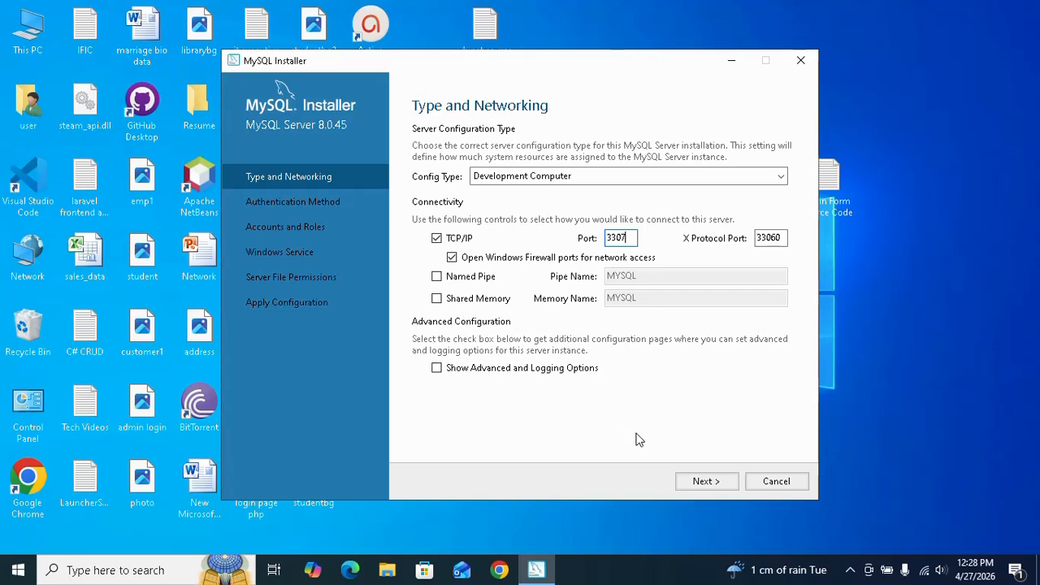
left_click(704, 481)
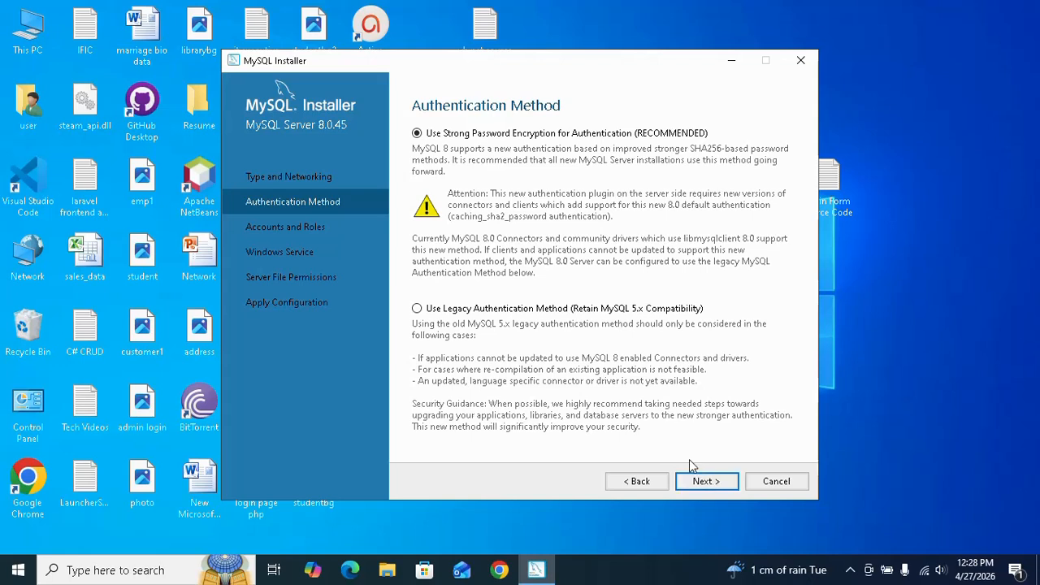
Accept strong password encryption for authentication, then enter and repeat the MySQL root password and continue
left_click(703, 481)
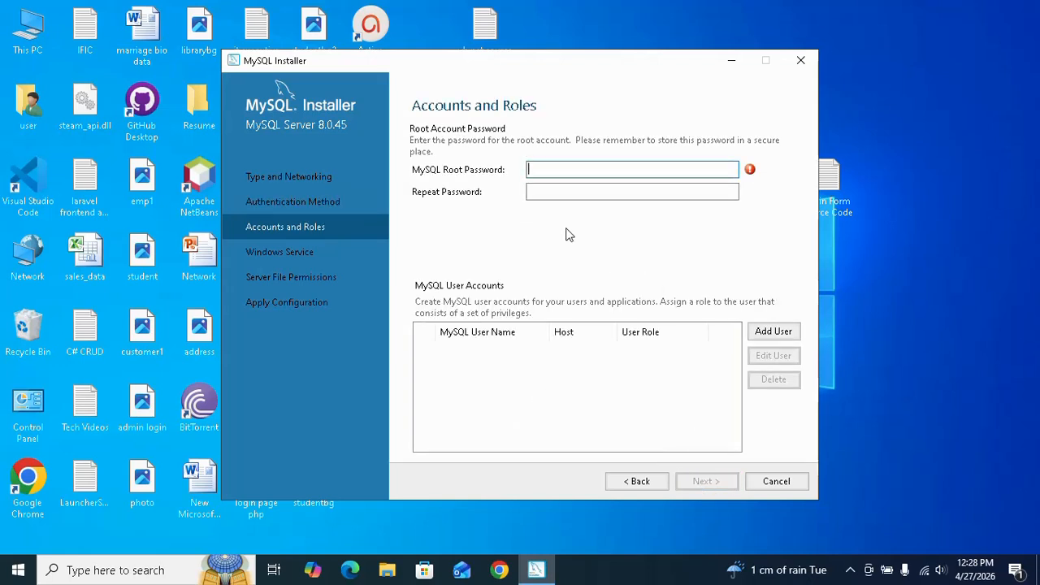
type("root12345678")
left_click(594, 195)
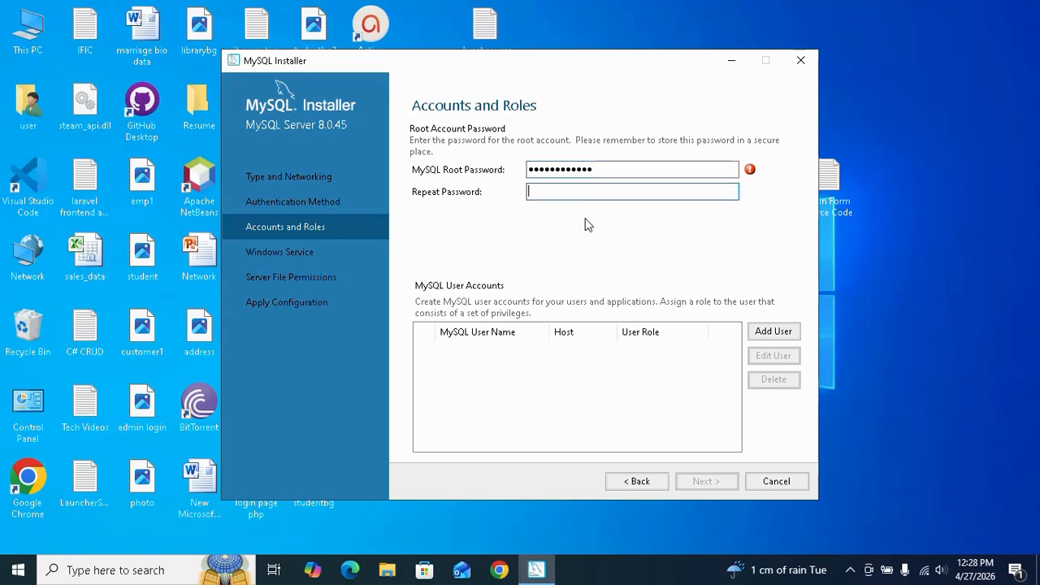
type("12")
key("BackSpace")
key("BackSpace")
type("12345678901")
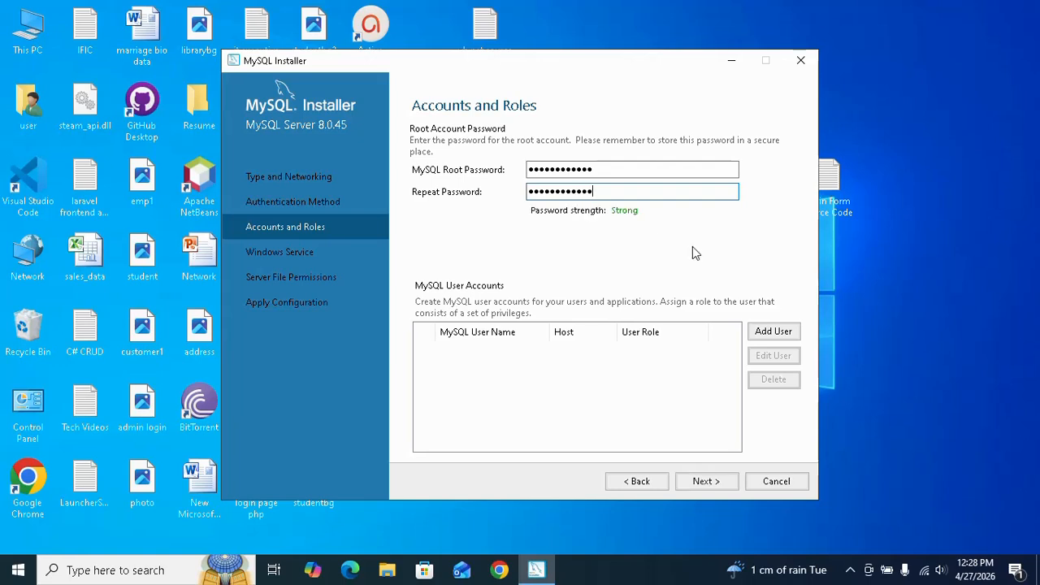
left_click(719, 482)
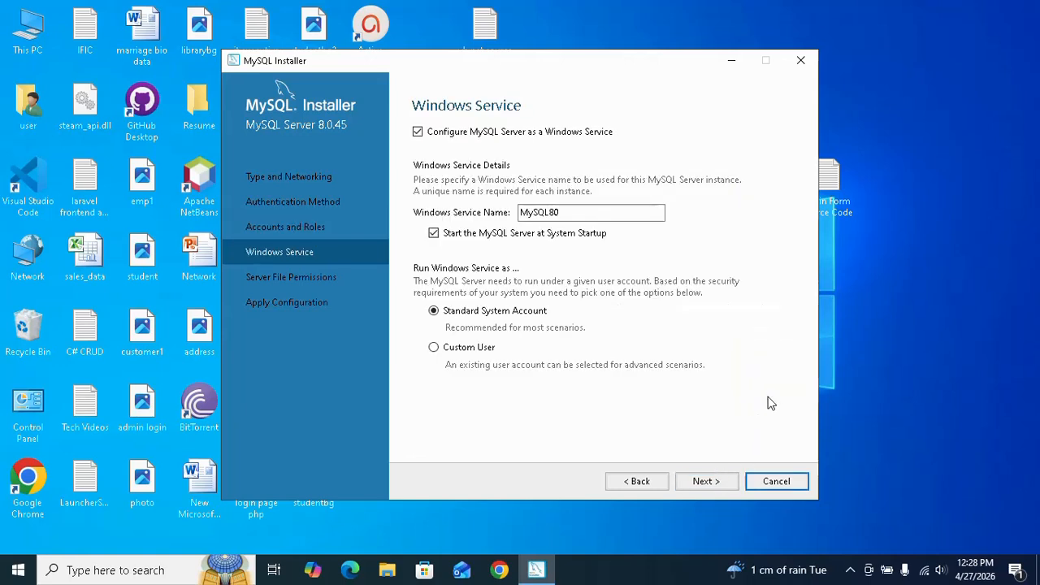
Accept the default Windows service MySQL80 and full-access server file permissions, and execute the server configuration
left_click(716, 481)
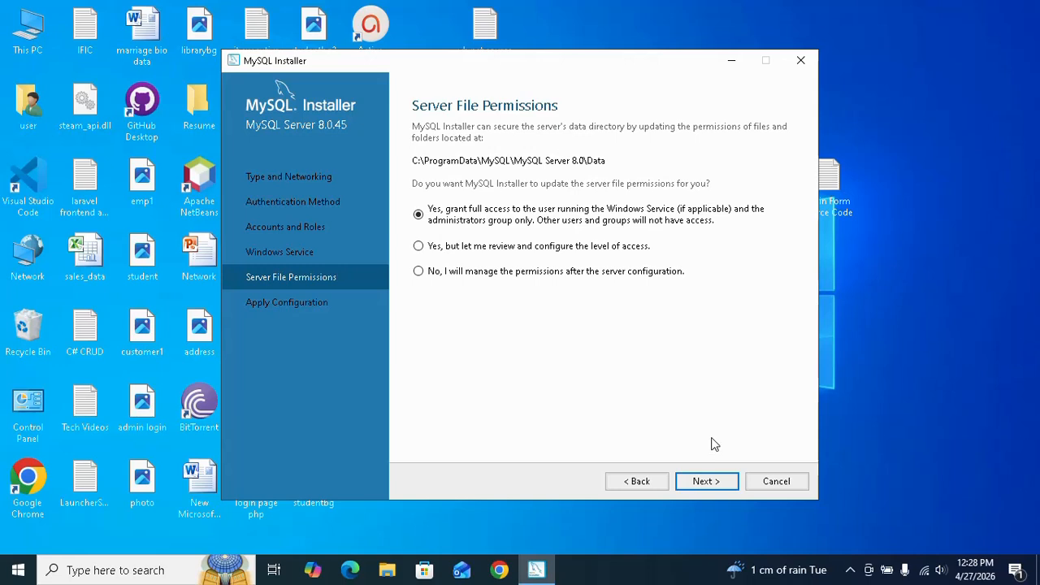
left_click(713, 482)
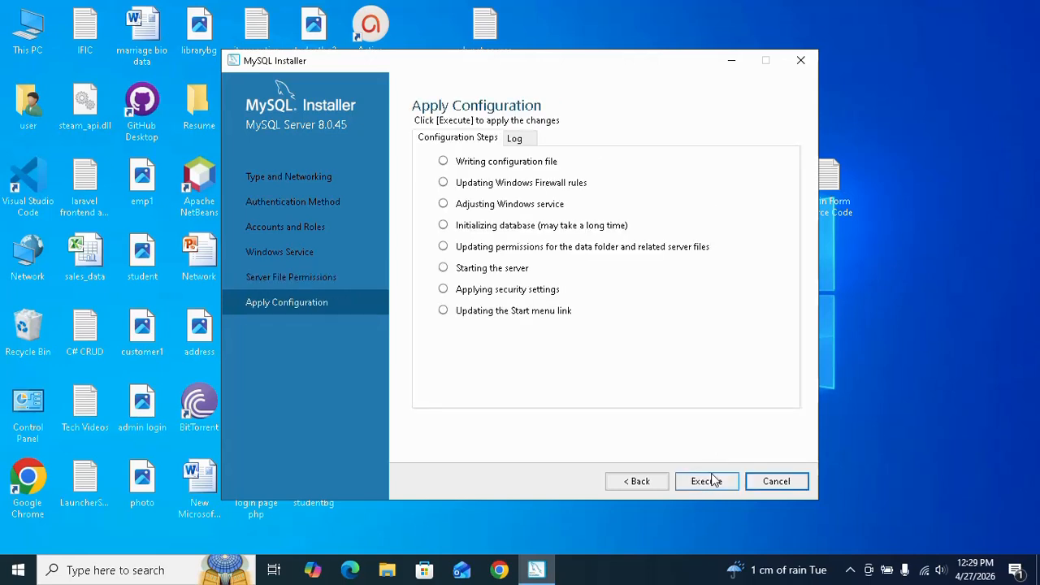
left_click(711, 481)
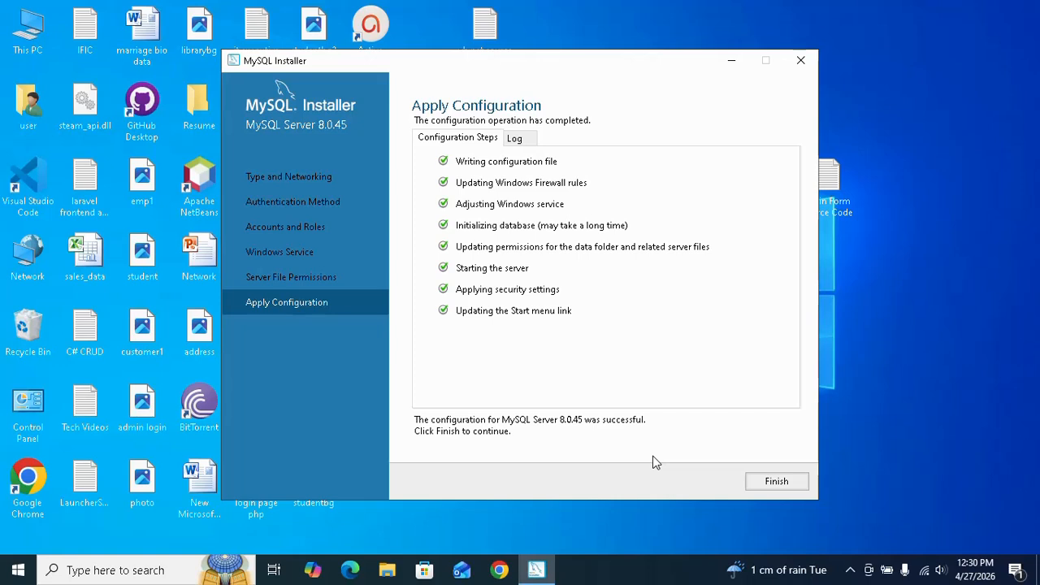
Finish the setup with MySQL Workbench and Shell set to start, then minimize Workbench and close the Shell window
left_click(770, 484)
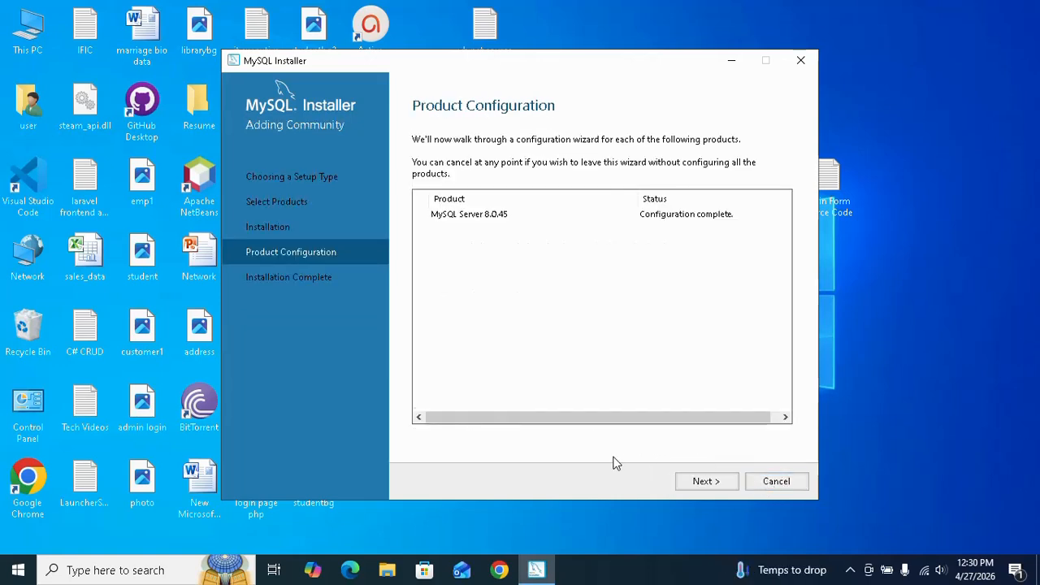
left_click(693, 485)
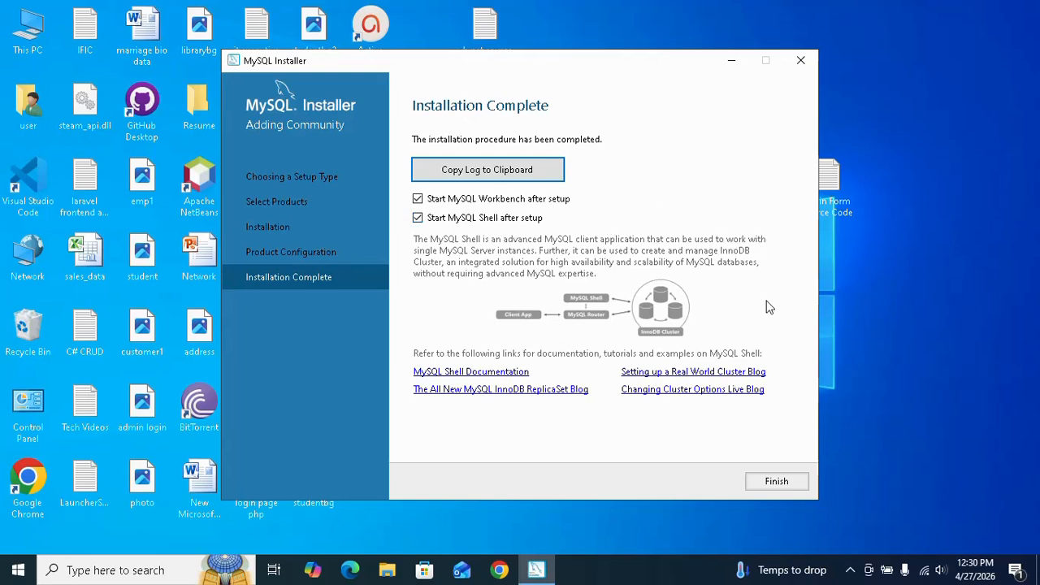
left_click(775, 481)
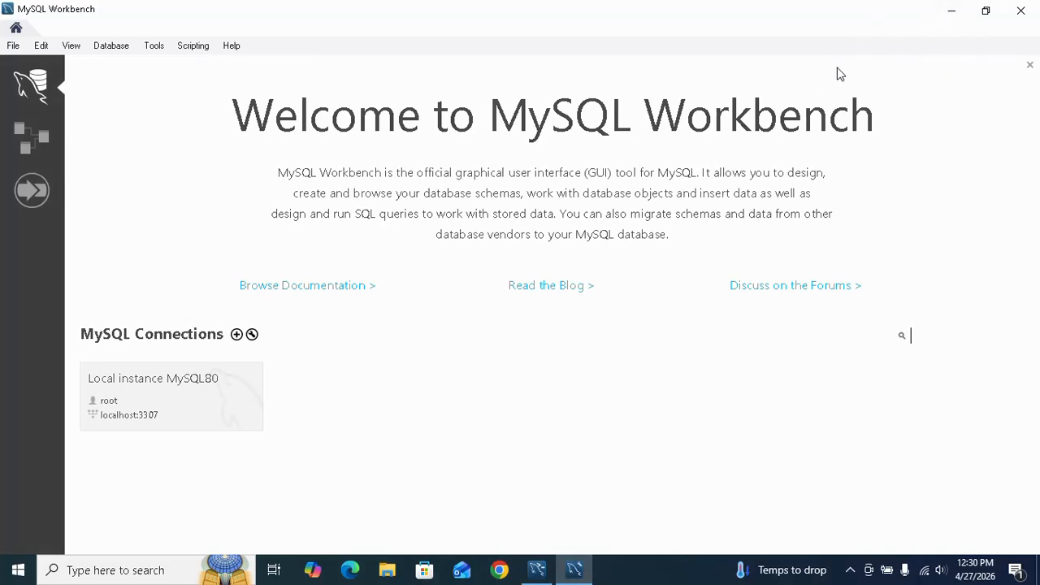
left_click(952, 12)
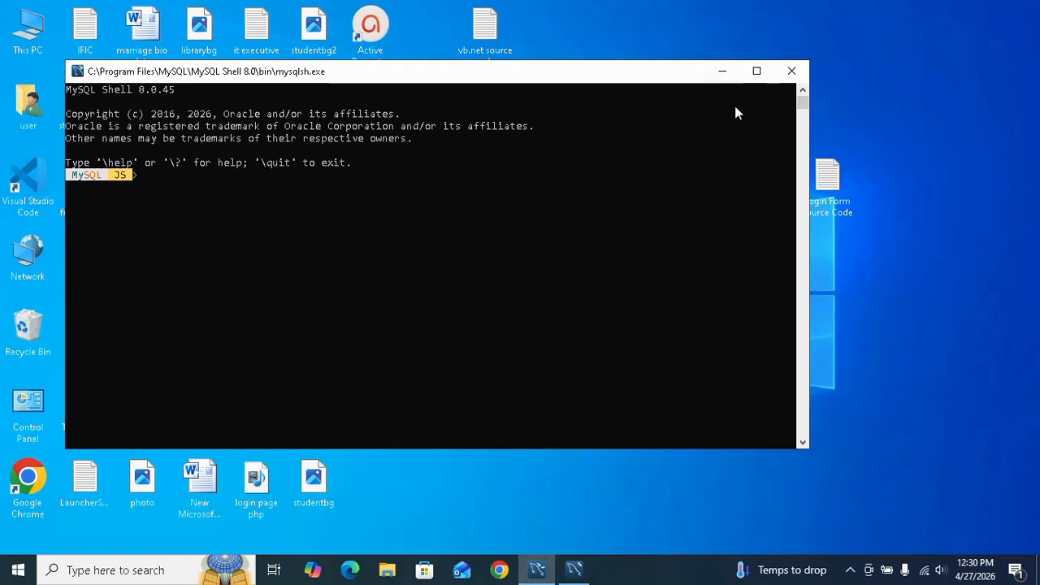
left_click(792, 73)
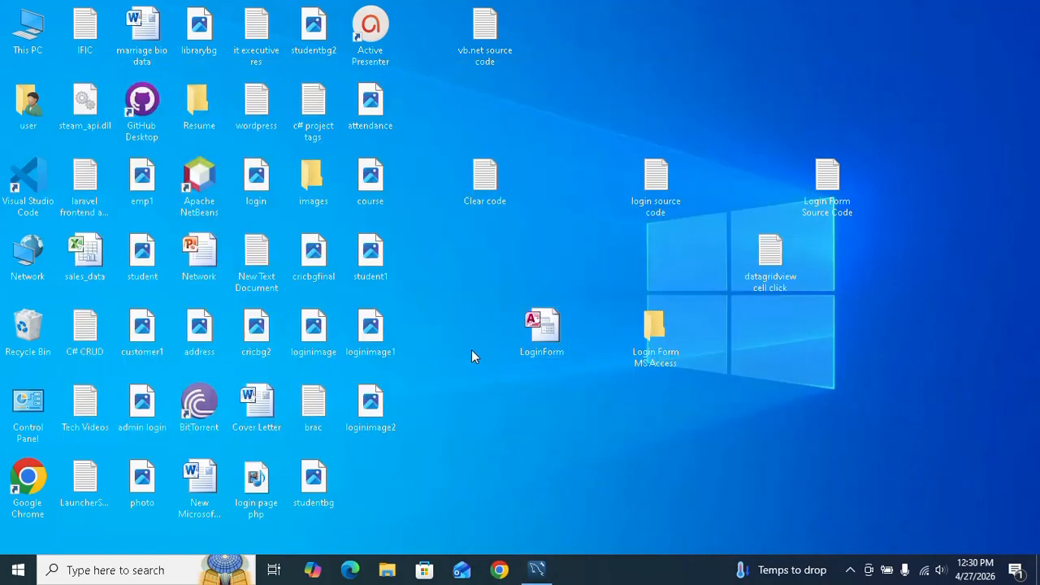
Run mysql --version in Command Prompt to check the MySQL client, and close the window
left_click(17, 570)
type("cmd")
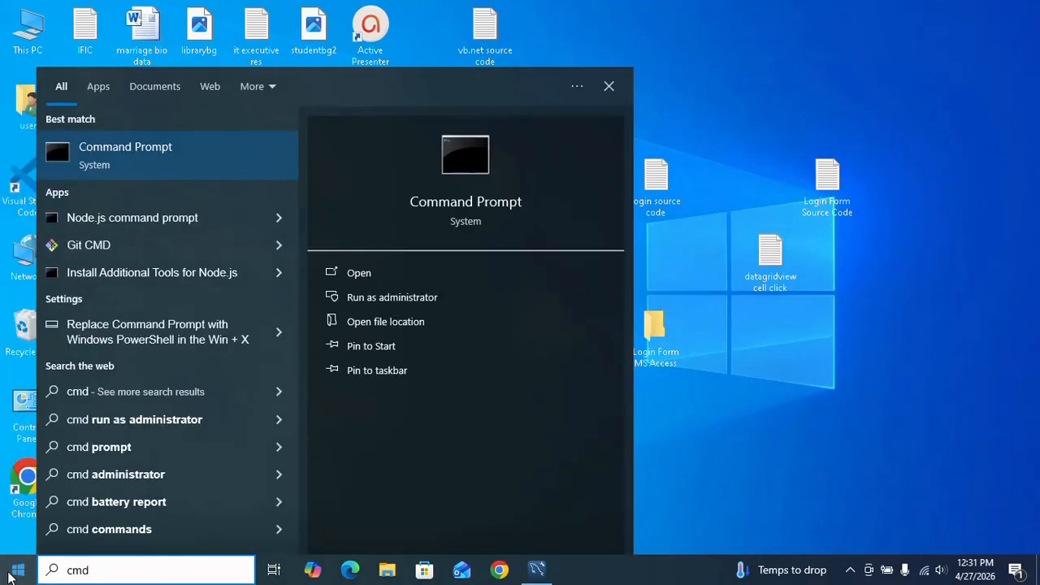
key("Return")
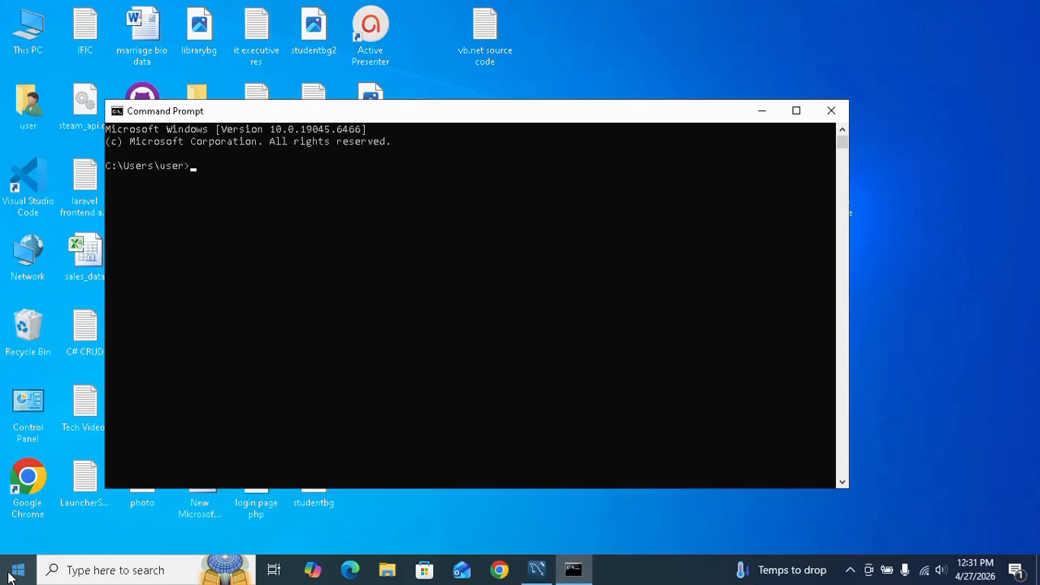
type("mysql --version")
key("Return")
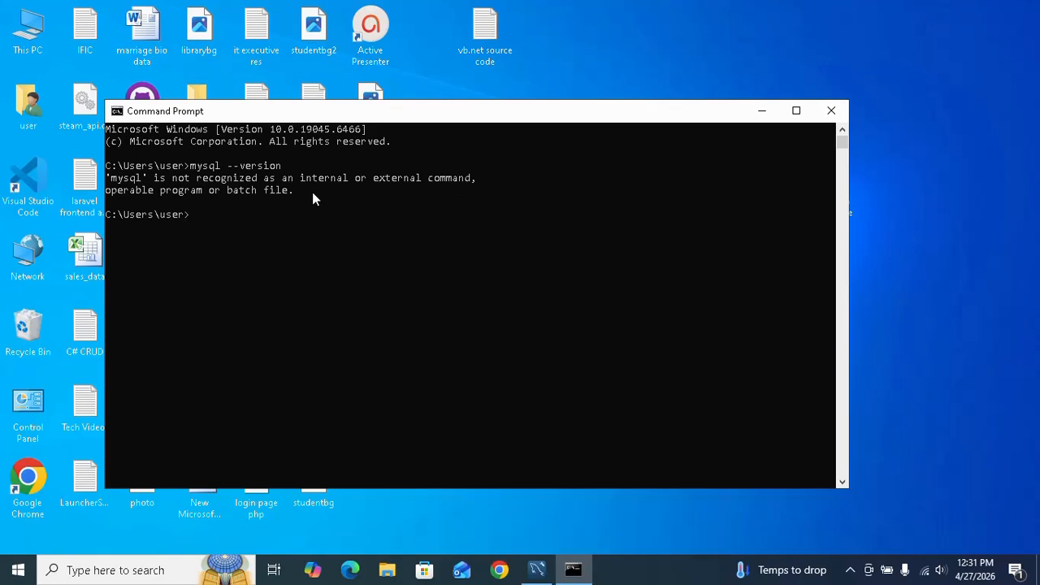
left_click(830, 110)
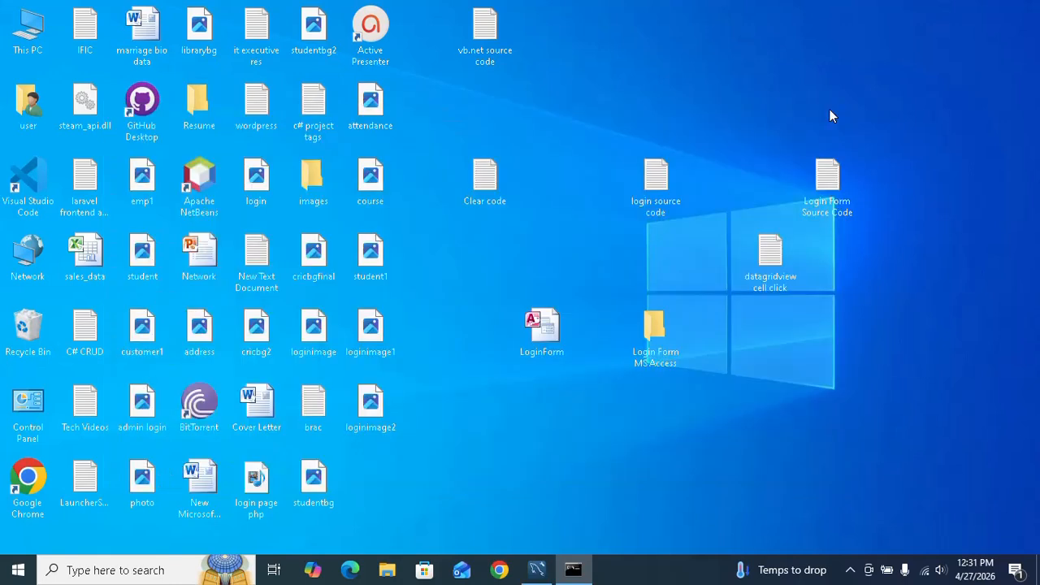
Open the folder C:\Program Files\MySQL\MySQL Server 8.0\bin in File Explorer
double_click(29, 33)
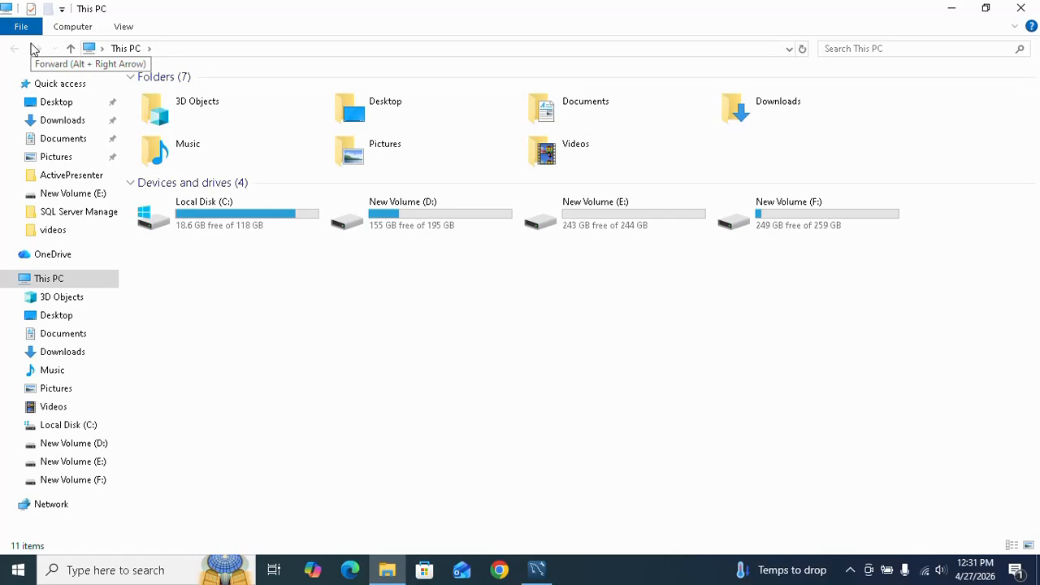
double_click(235, 218)
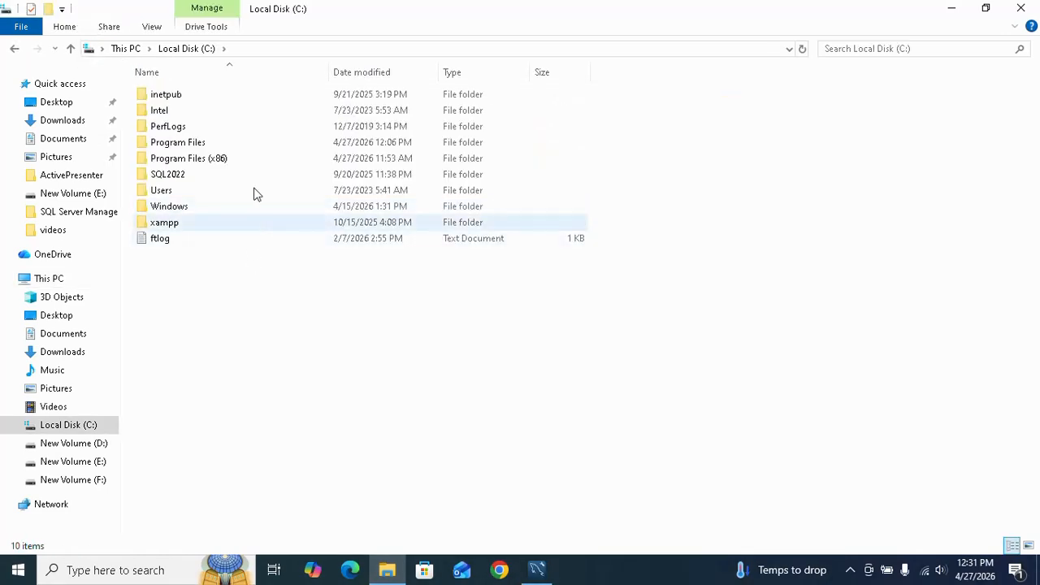
left_click(235, 146)
double_click(236, 146)
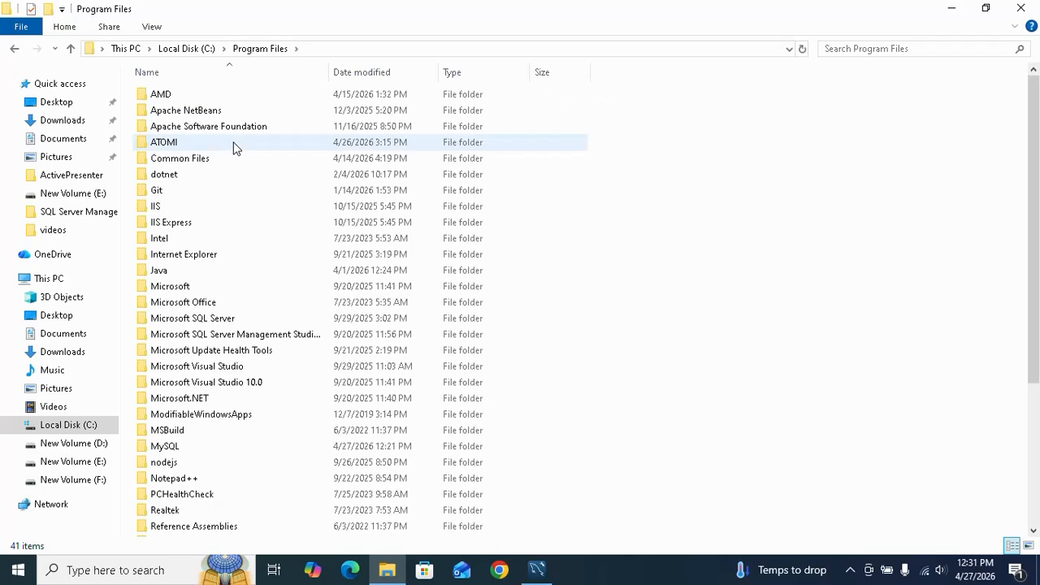
scroll(706, 290, "down", 1)
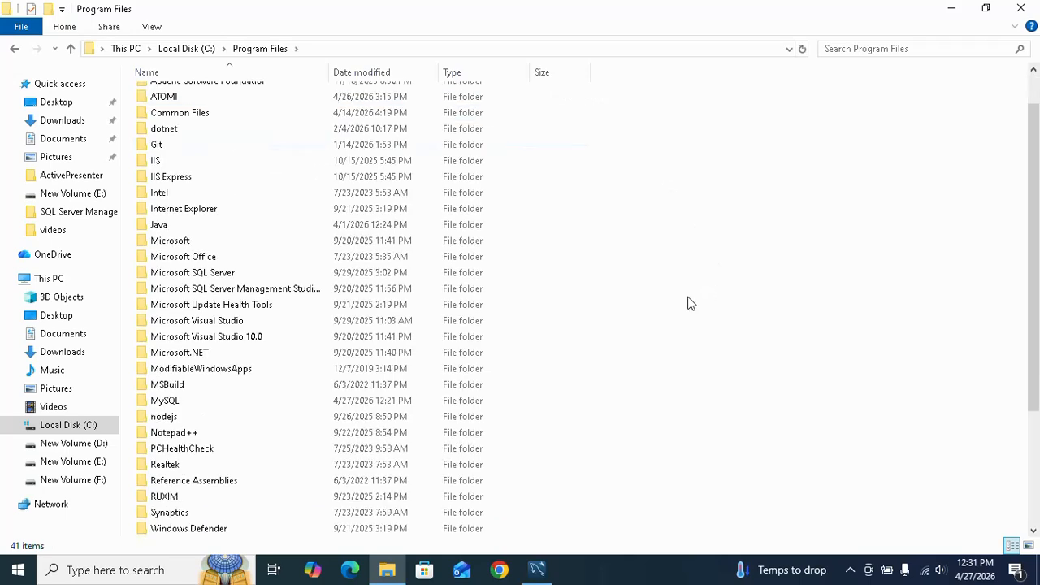
double_click(209, 402)
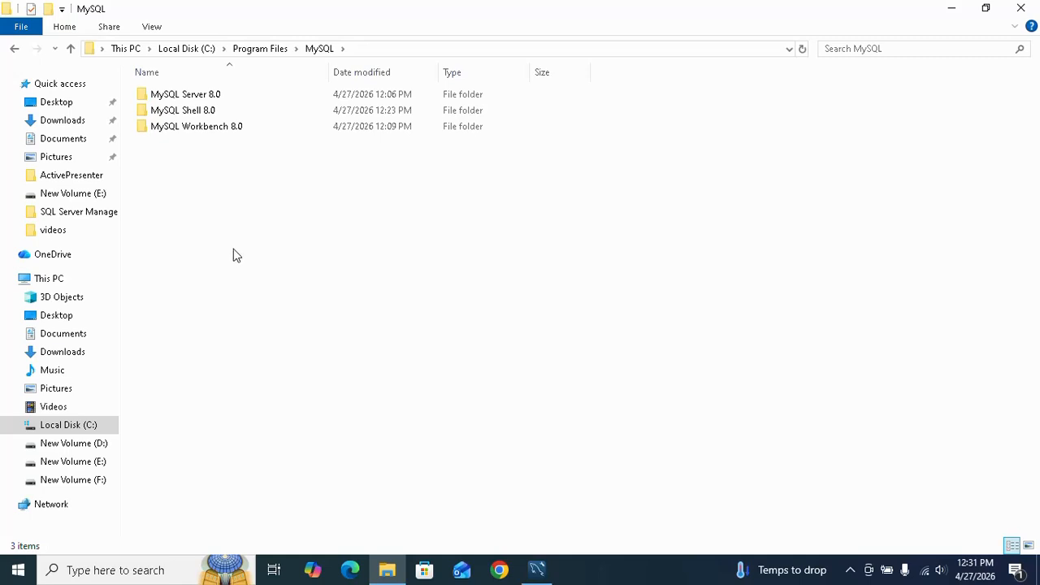
double_click(251, 98)
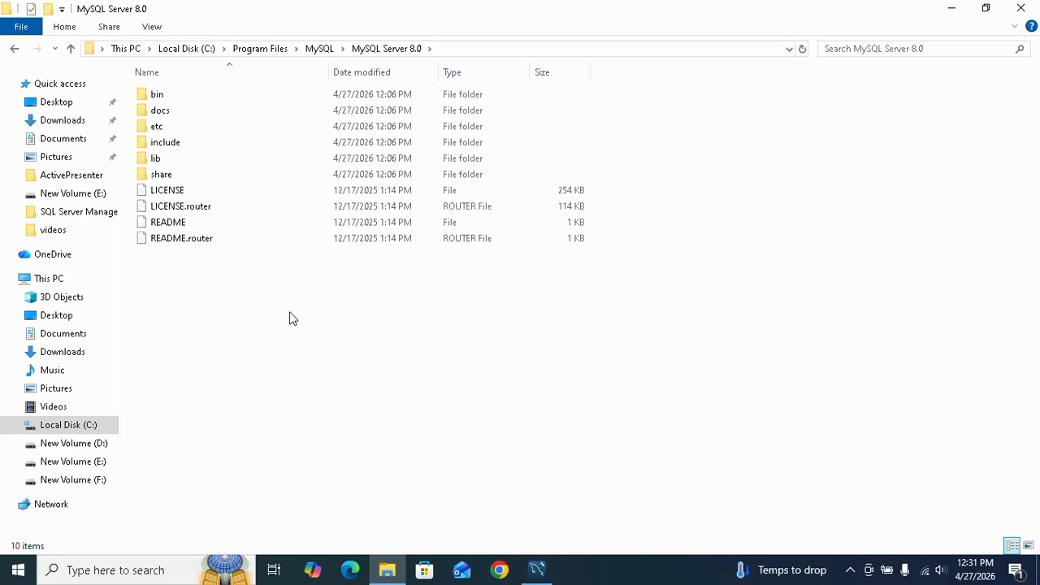
double_click(250, 95)
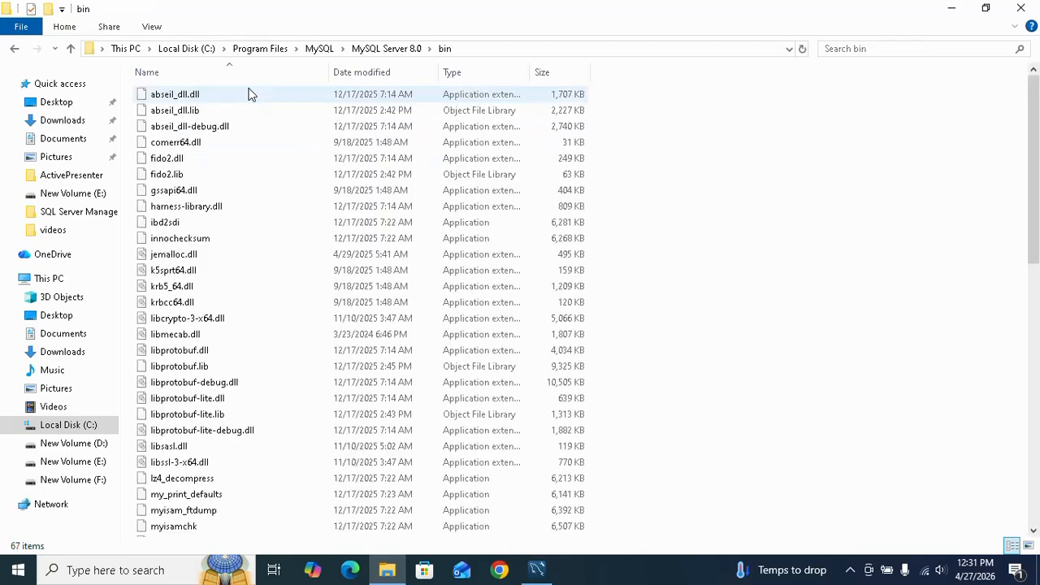
Copy the full path of the MySQL Server bin folder and close File Explorer
left_click(506, 52)
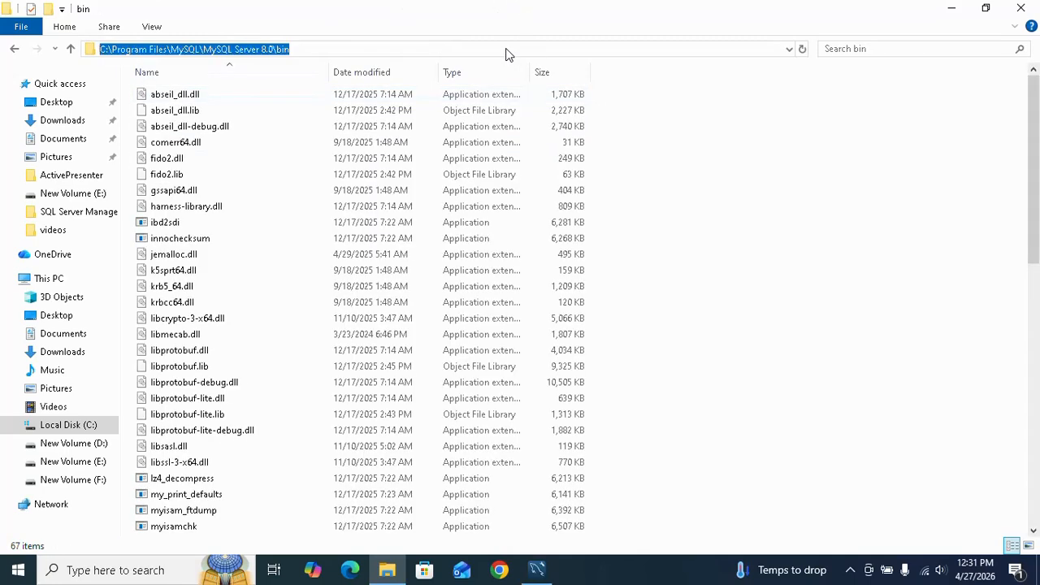
right_click(245, 49)
left_click(318, 98)
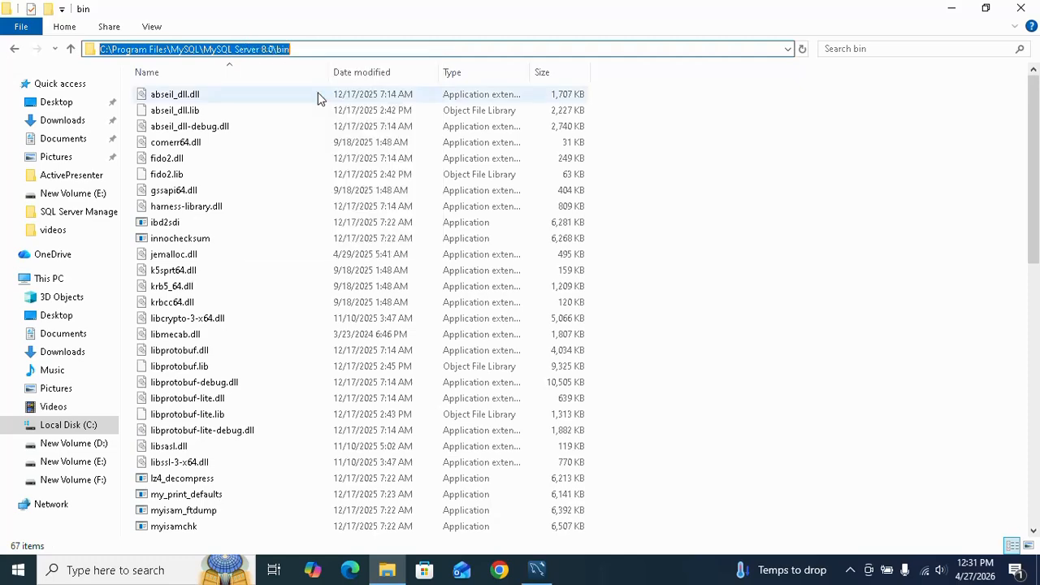
left_click(1022, 7)
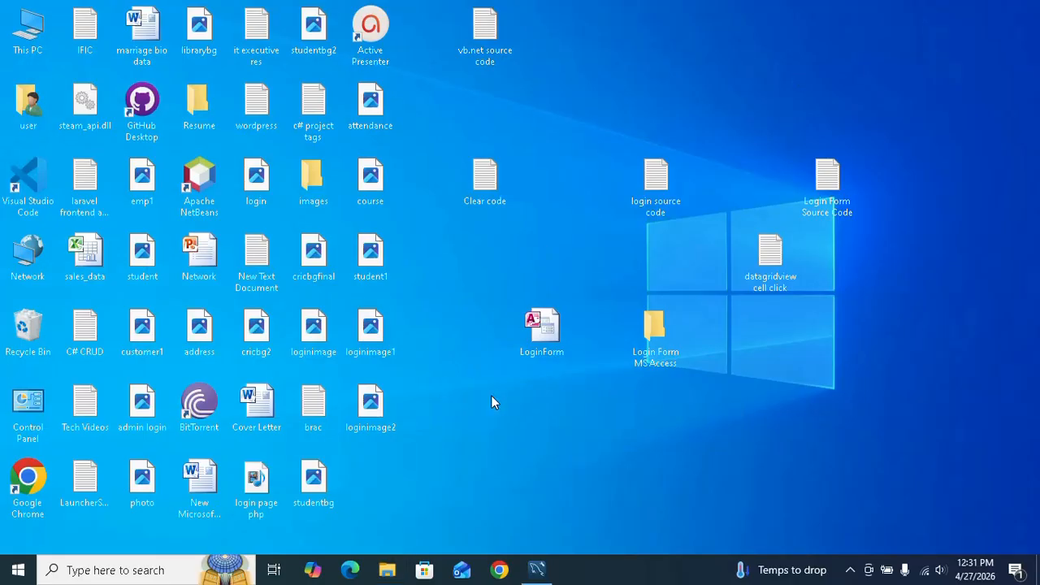
Open the Environment Variables settings through the advanced system settings in This PC's properties
left_click(16, 572)
type("pc")
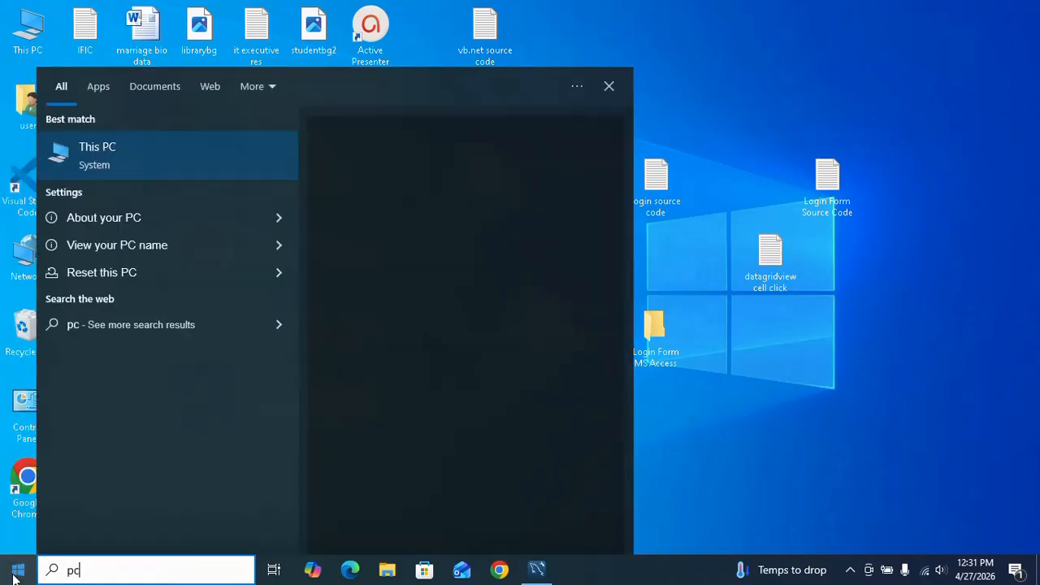
right_click(113, 149)
left_click(192, 289)
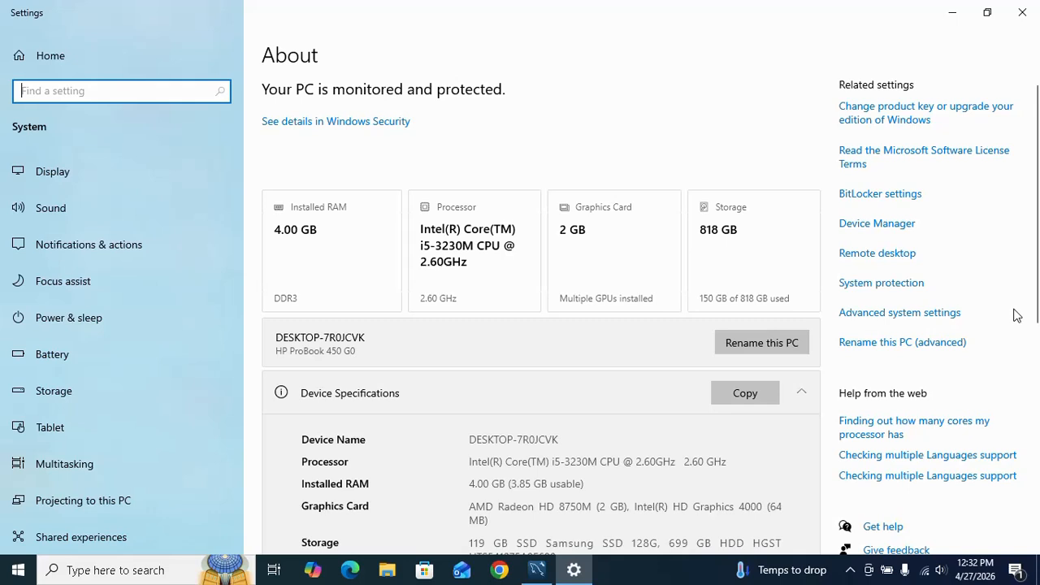
left_click(947, 317)
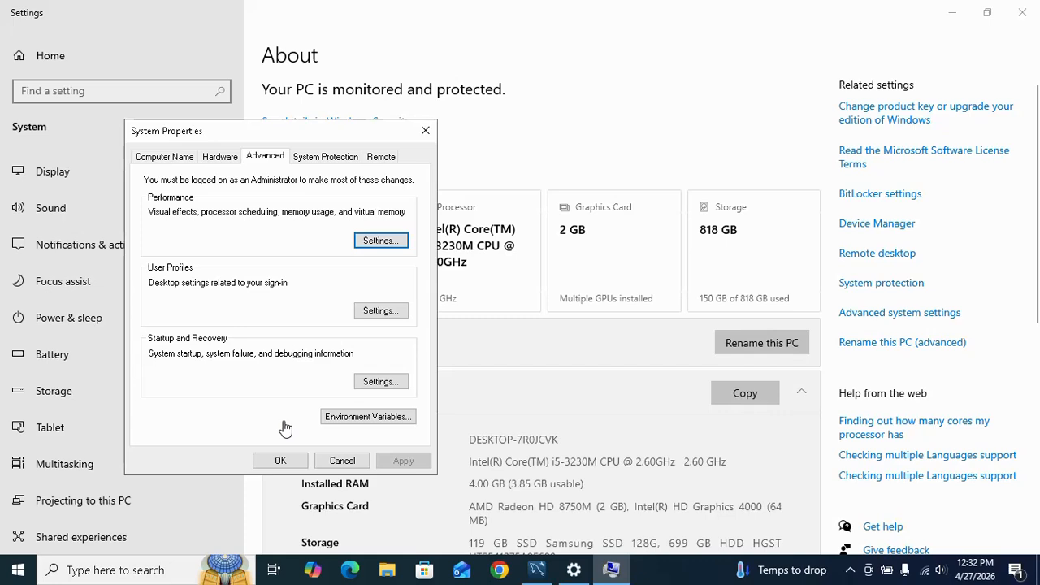
left_click(346, 419)
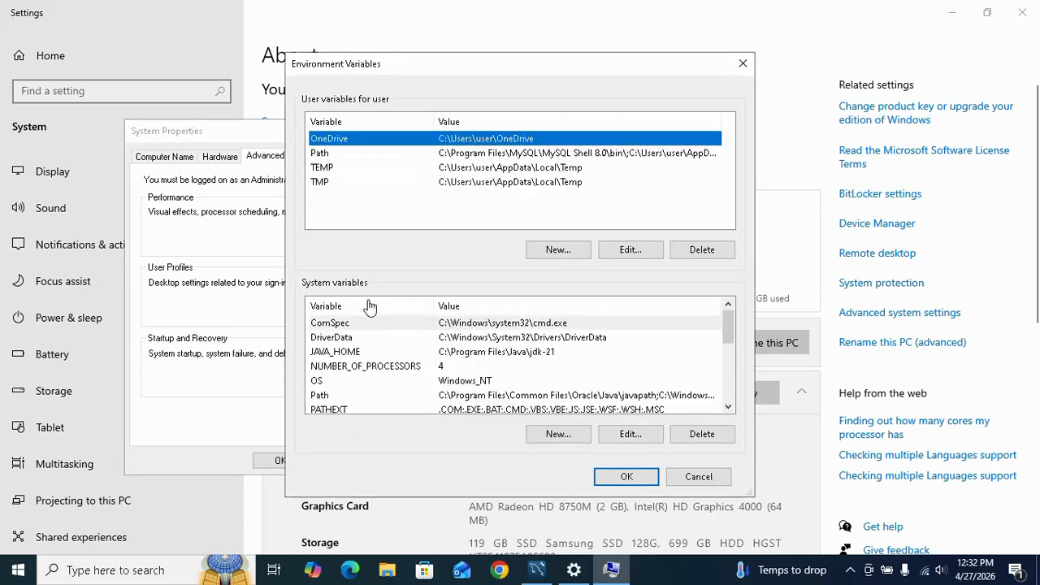
Add C:\Program Files\MySQL\MySQL Server 8.0\bin to the system Path variable, save the changes and close the system settings
scroll(546, 391, "down", 2)
scroll(479, 395, "up", 1)
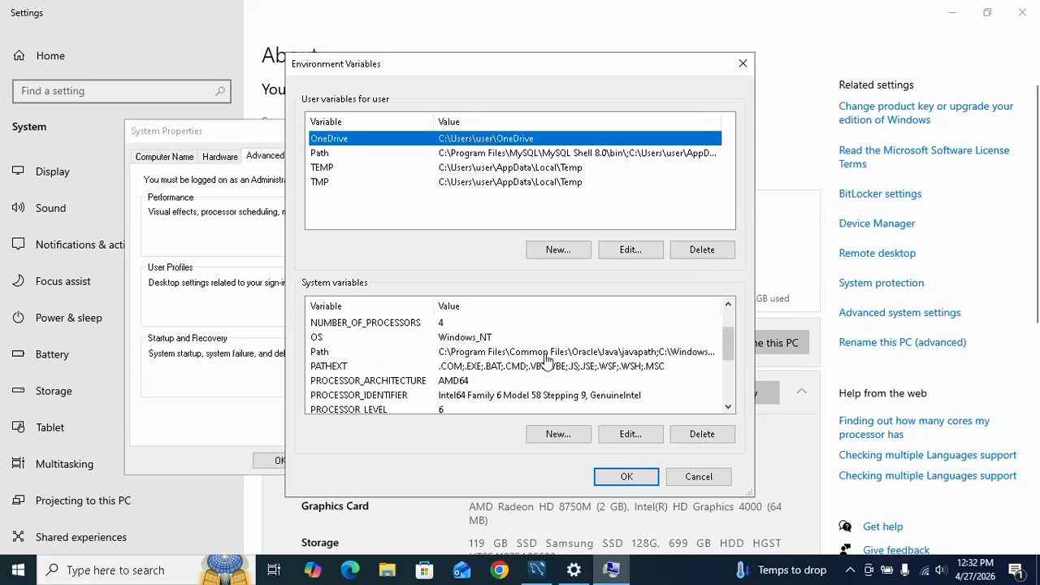
left_click(547, 357)
left_click(639, 437)
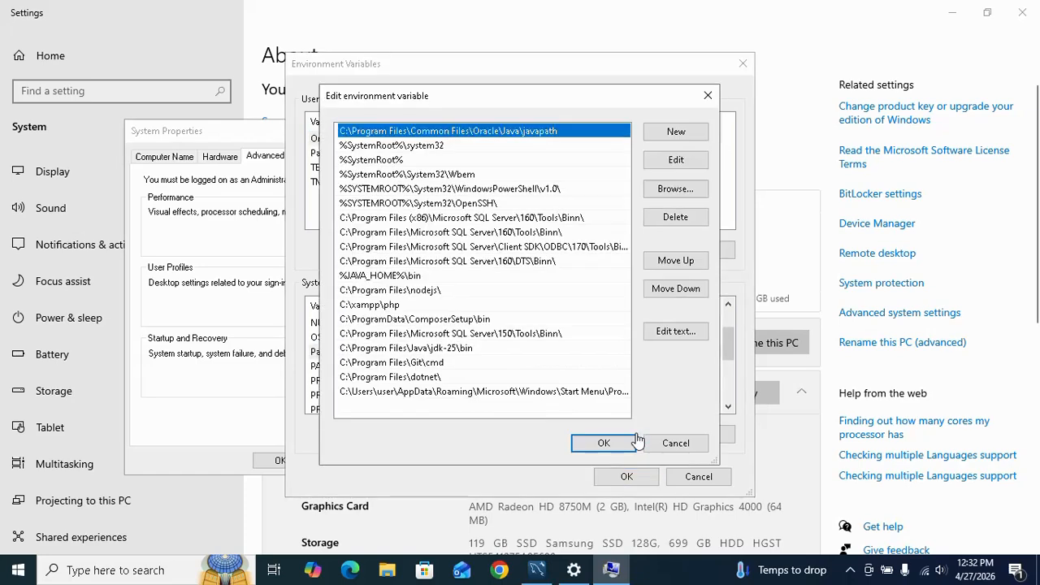
left_click(675, 135)
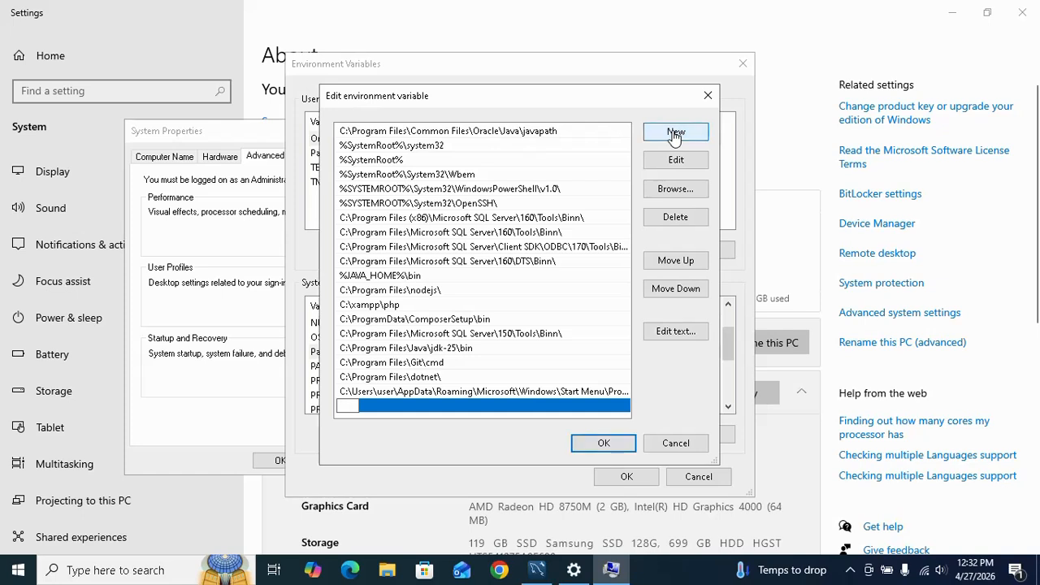
key("ctrl+v")
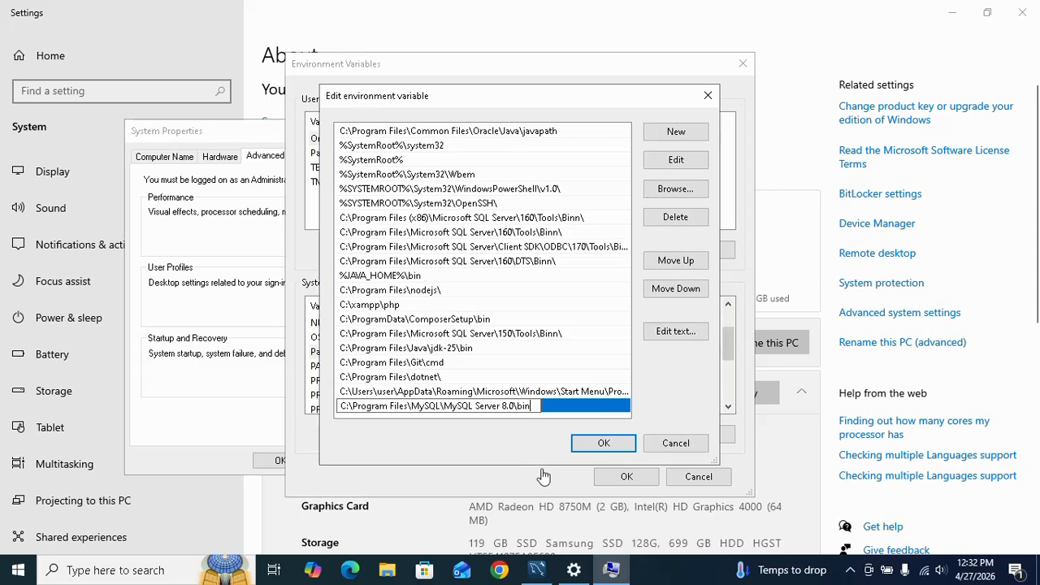
left_click(598, 449)
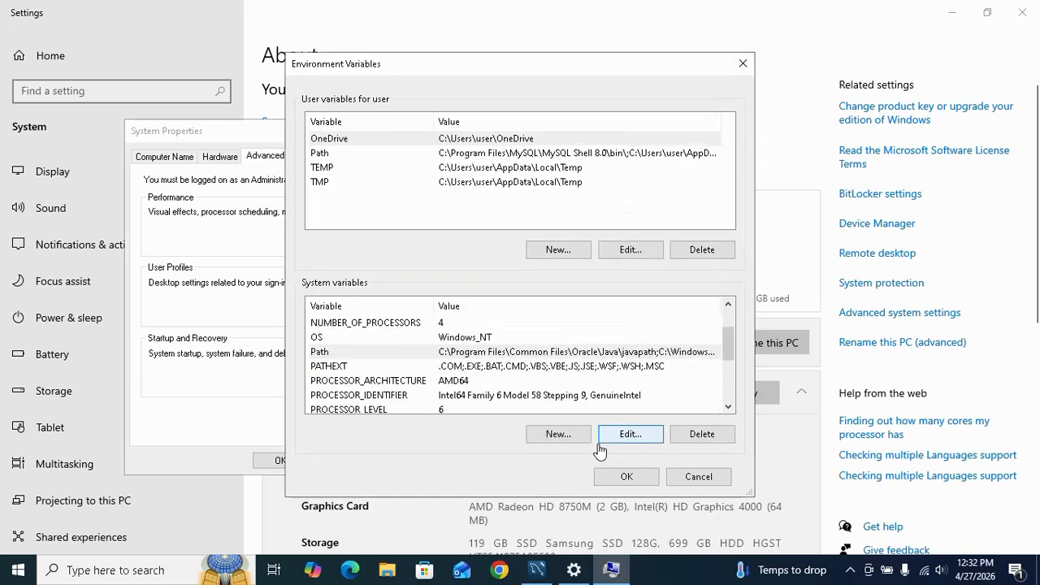
left_click(607, 482)
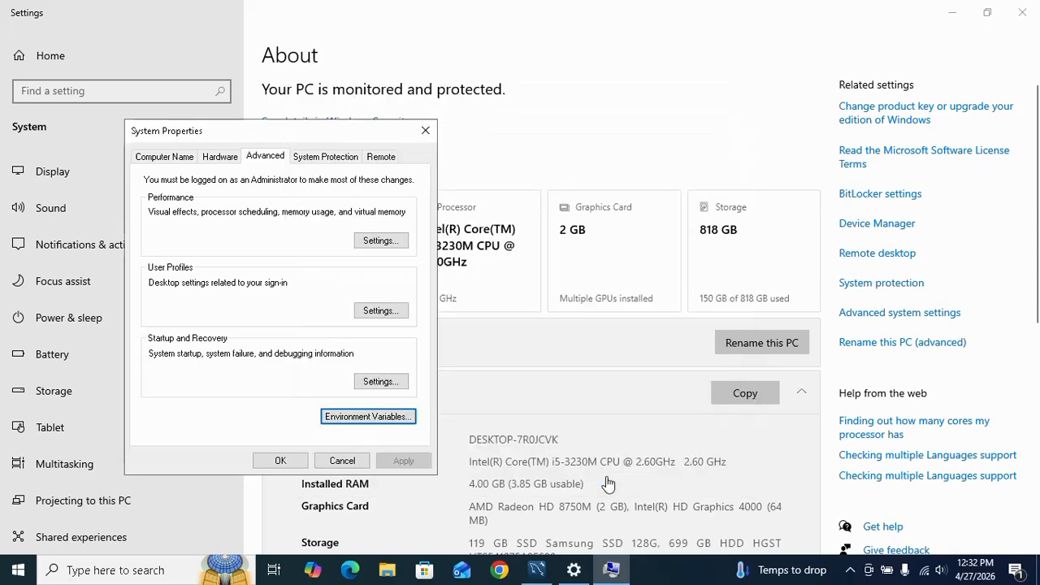
left_click(276, 461)
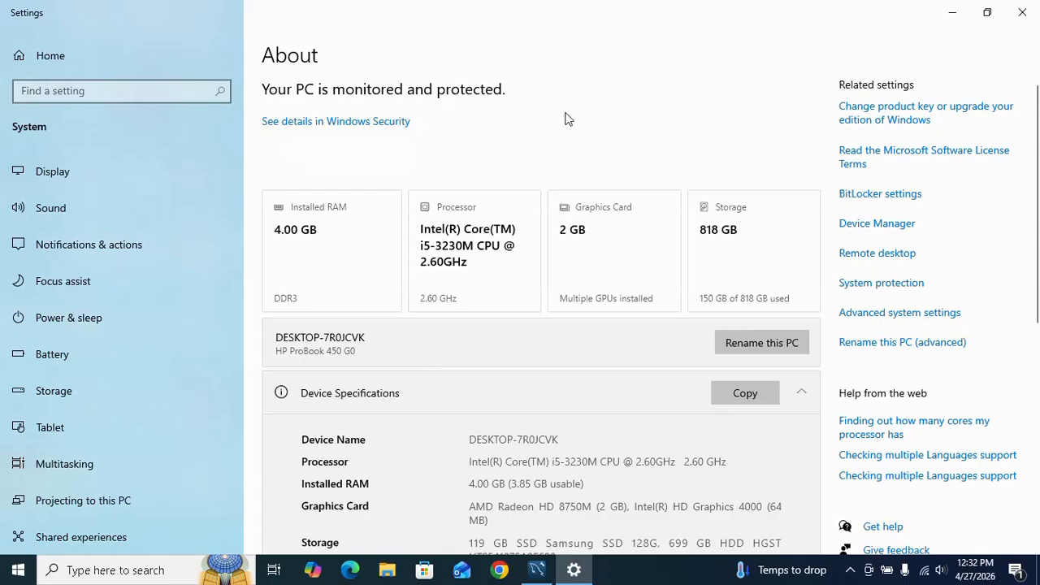
left_click(1022, 12)
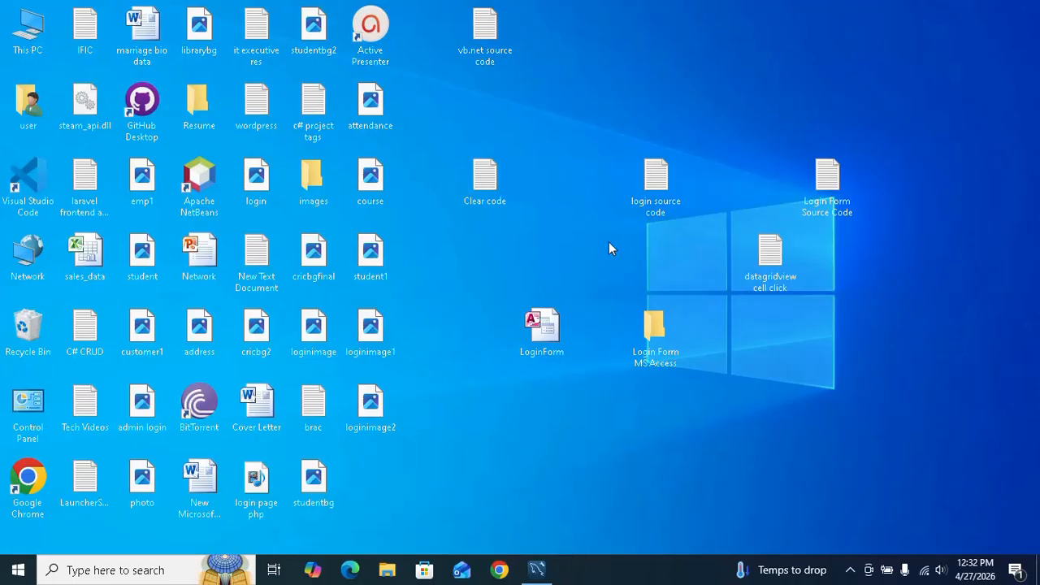
Run mysql --version in a new Command Prompt to check that the client is reachable, and close the window
left_click(18, 569)
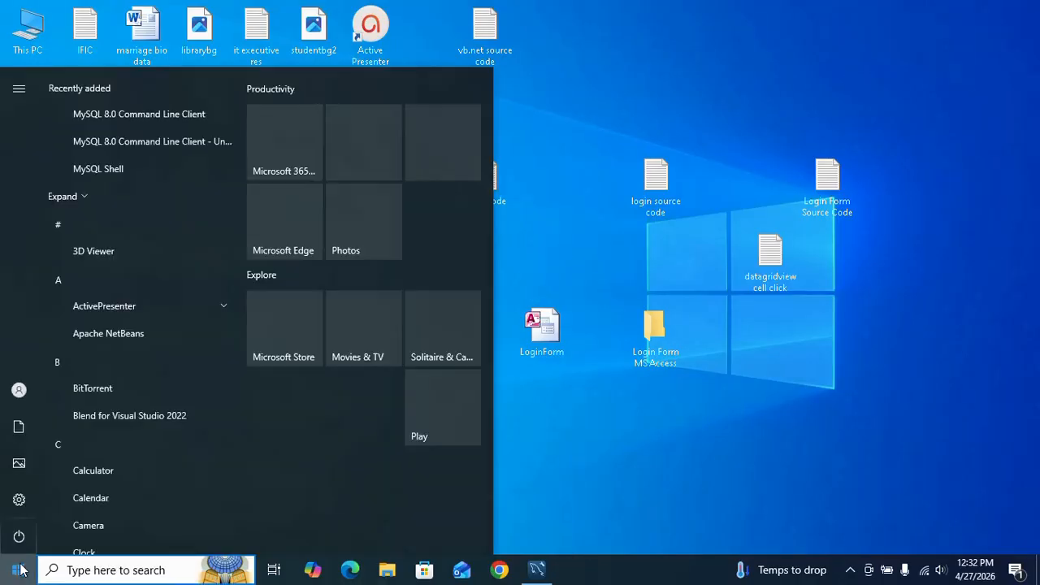
type("cmd")
key("Return")
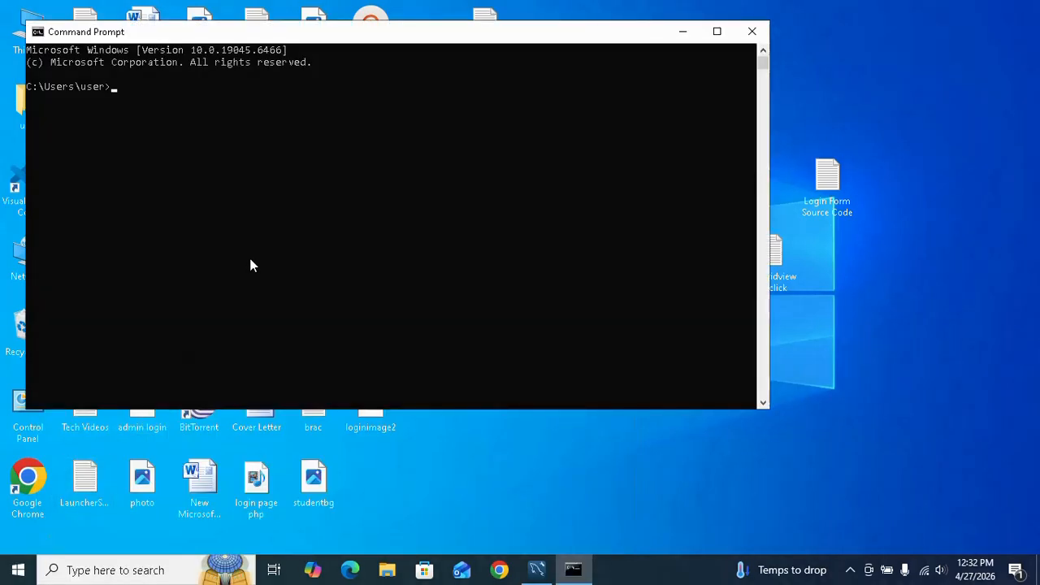
type("mysql --version")
key("Return")
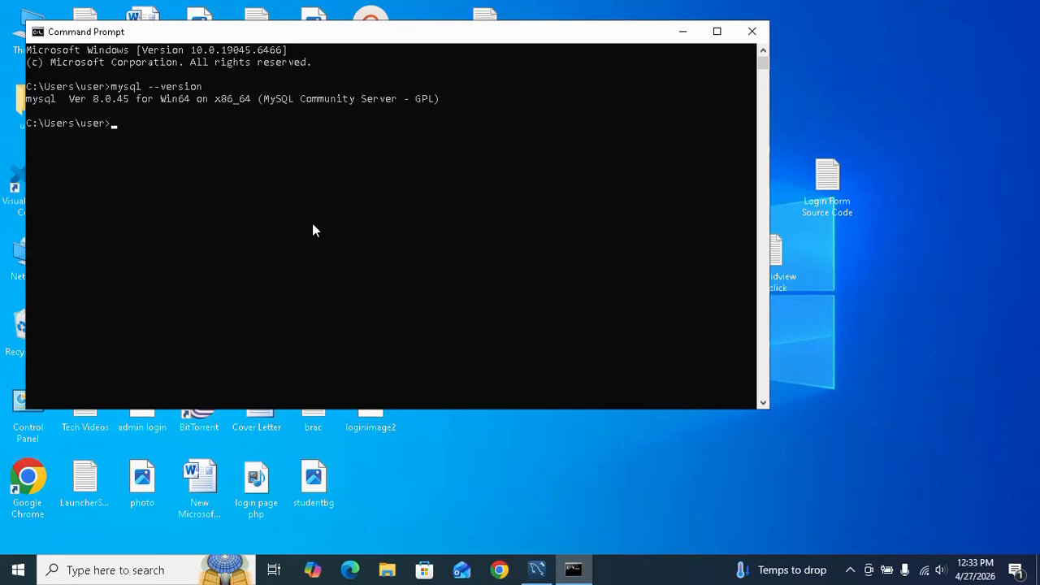
left_click(753, 31)
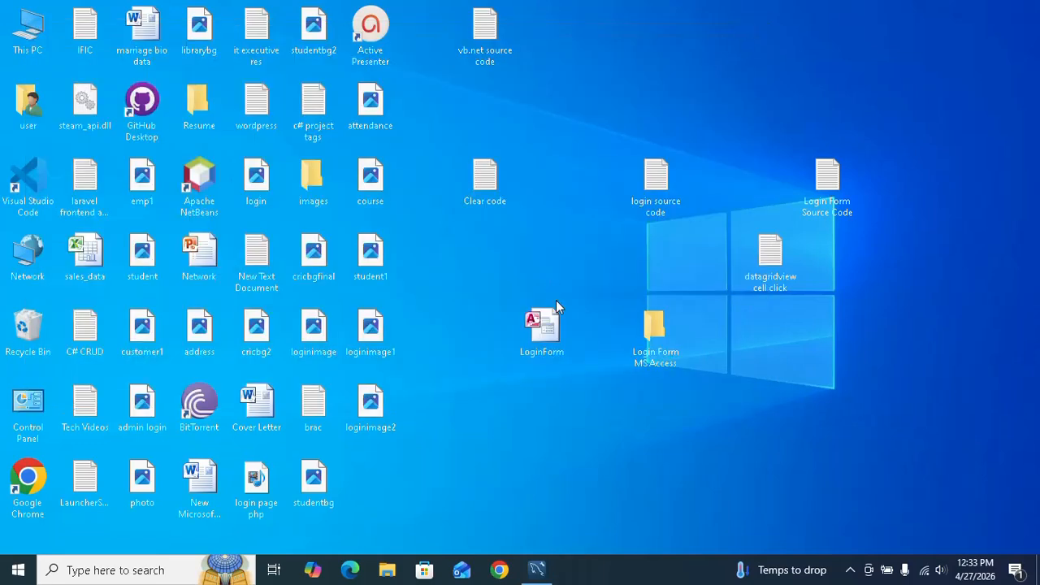
Switch to MySQL Workbench and delete the Local instance MySQL80 connection
left_click(536, 569)
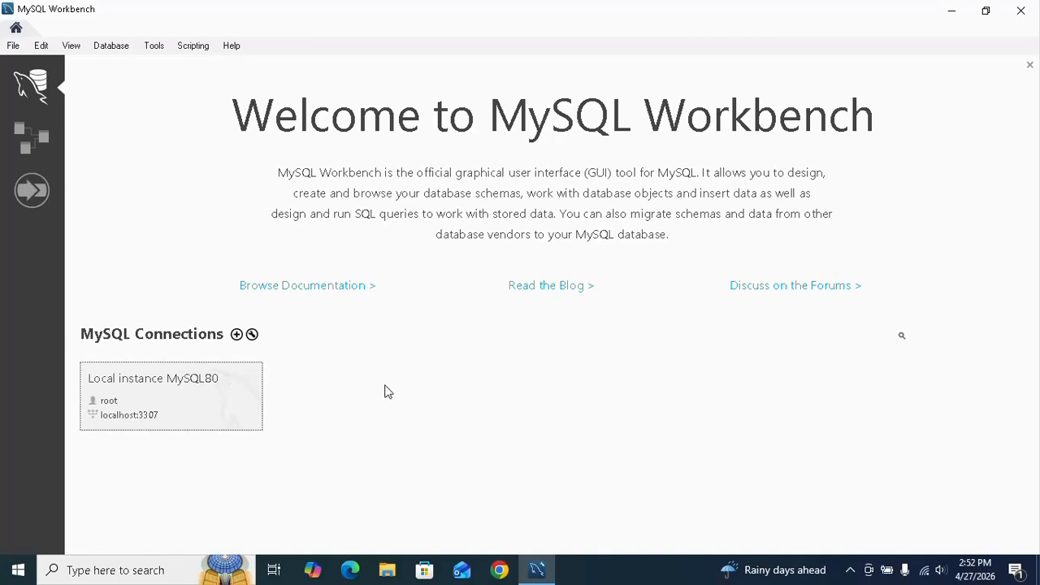
right_click(206, 388)
left_click(303, 524)
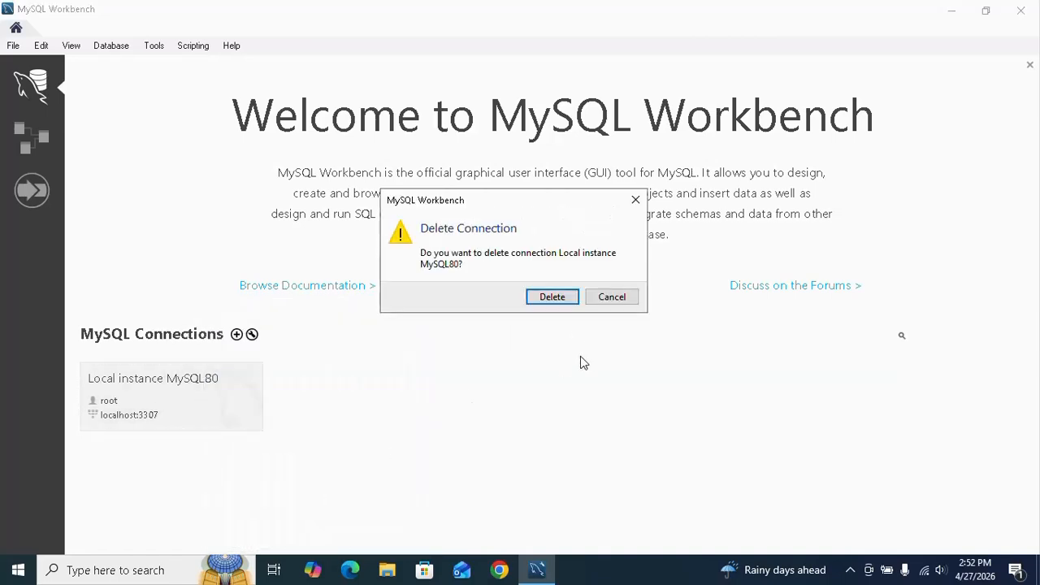
left_click(555, 298)
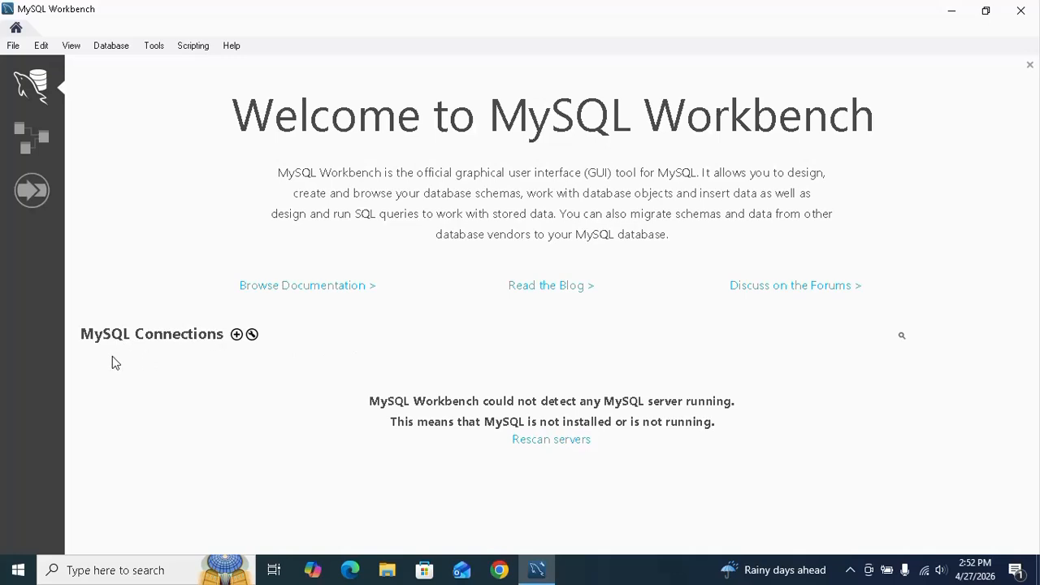
Start a new MySQL connection named MyCon and set its port to 3307
left_click(237, 335)
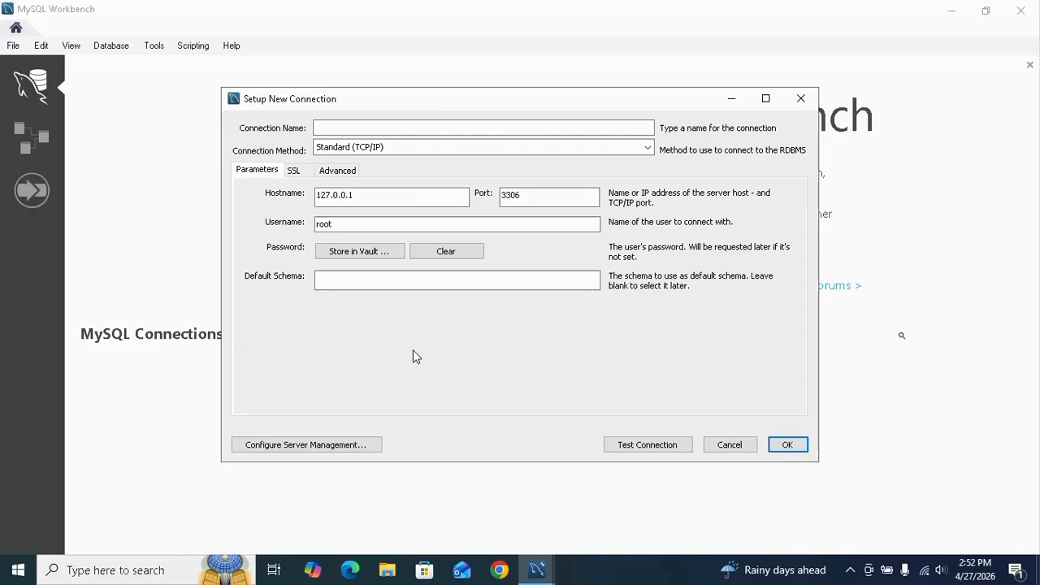
left_click(362, 128)
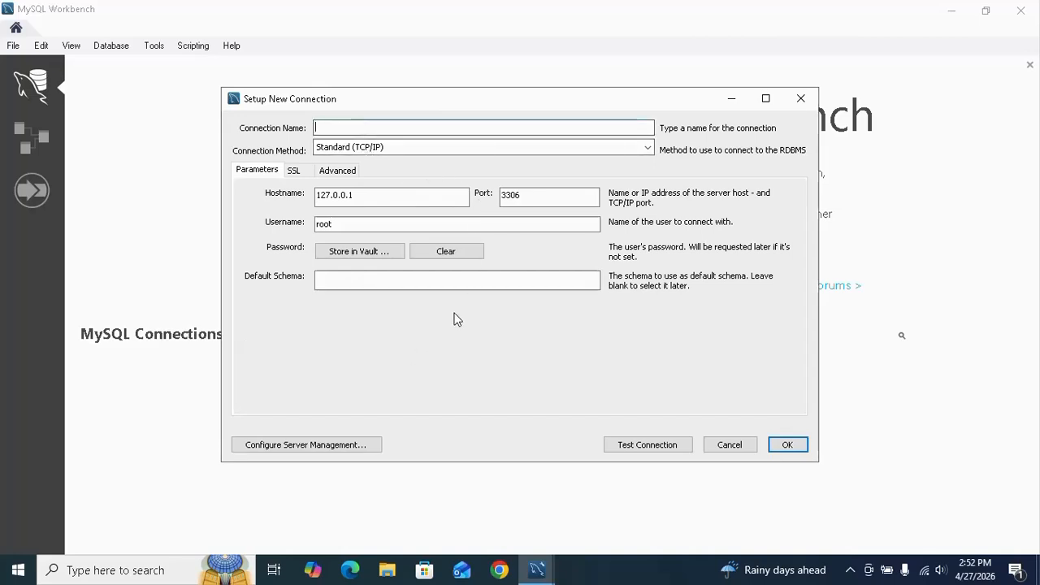
type("MyCon")
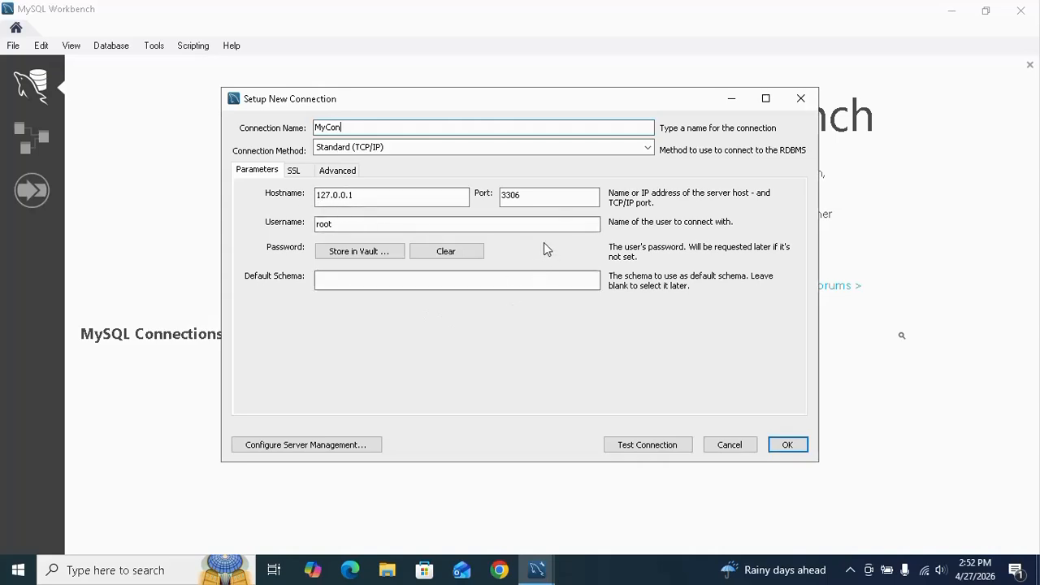
left_click(544, 197)
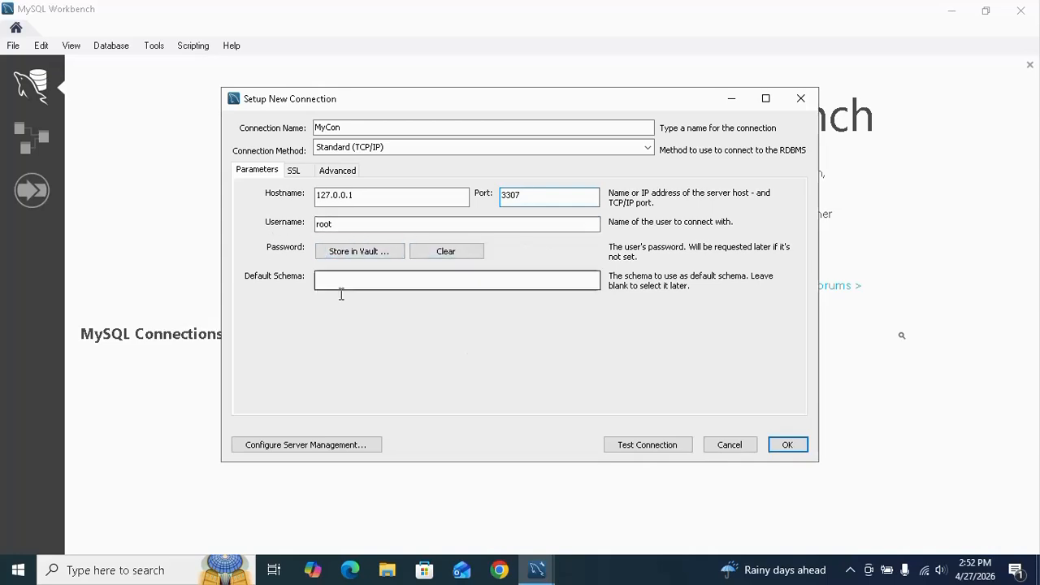
Test the MyCon connection by entering the root password, and save the connection
left_click(640, 450)
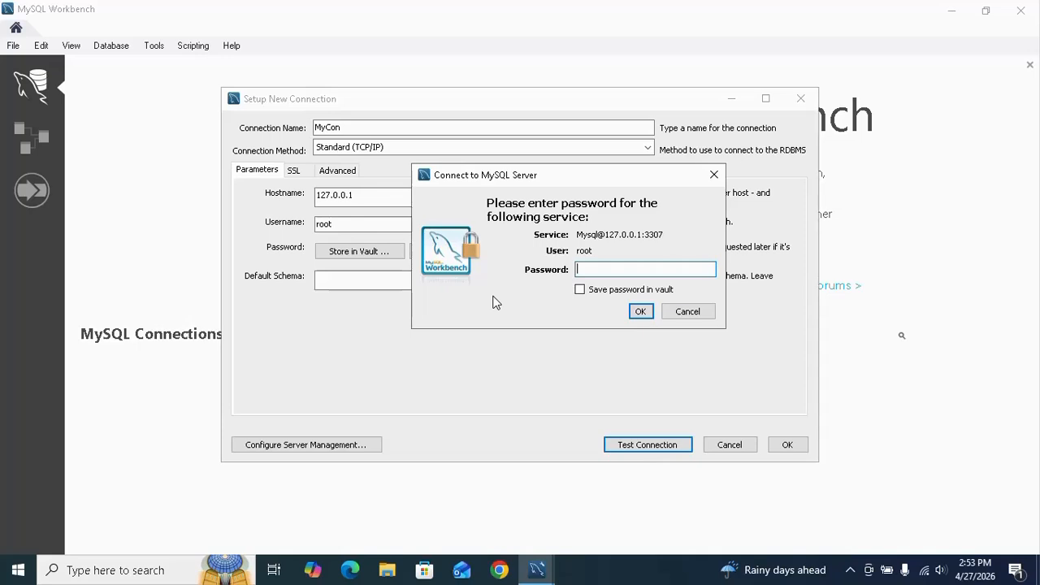
type("*********")
left_click(640, 313)
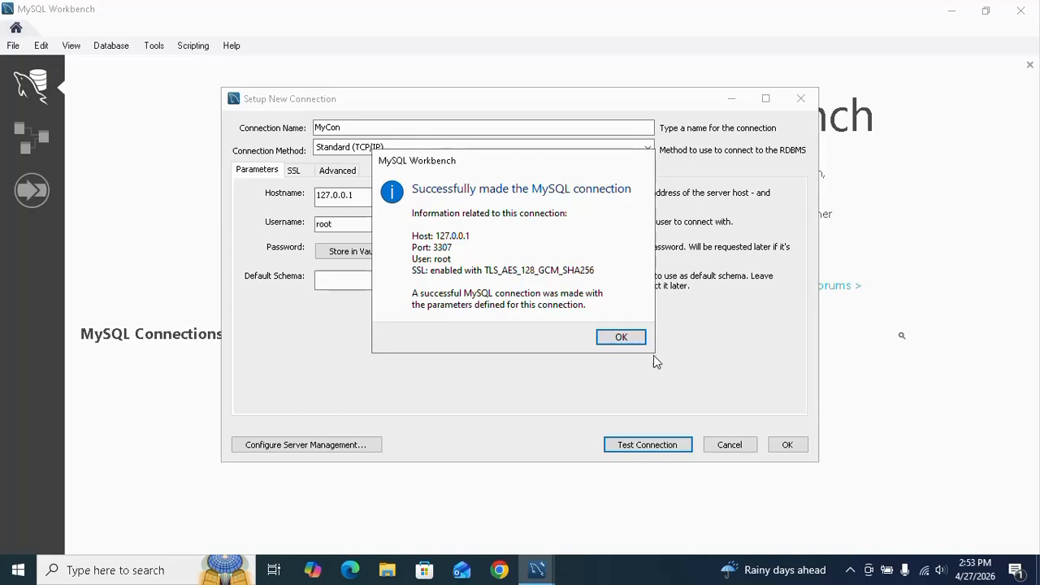
left_click(624, 340)
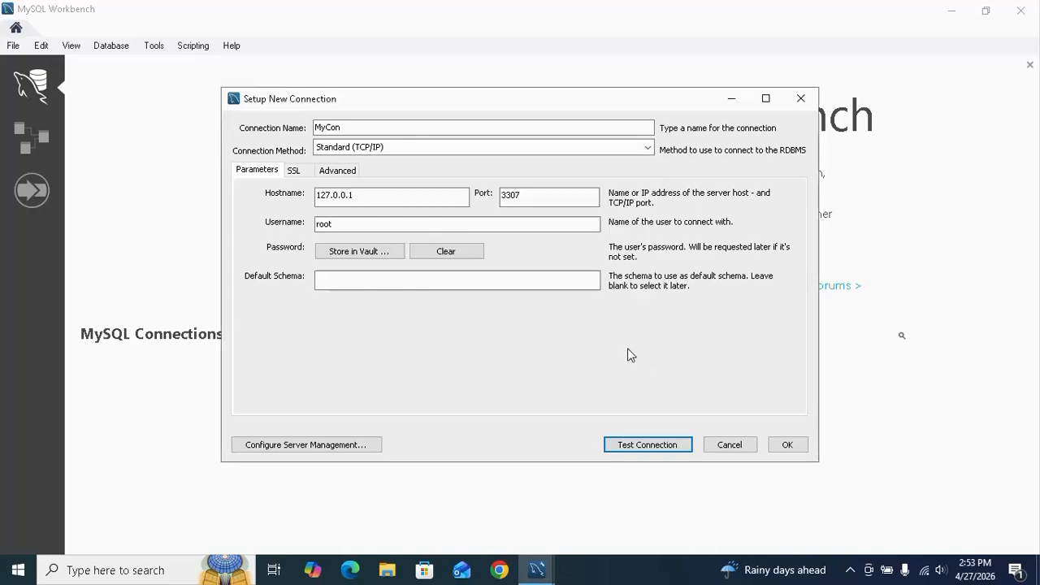
left_click(787, 445)
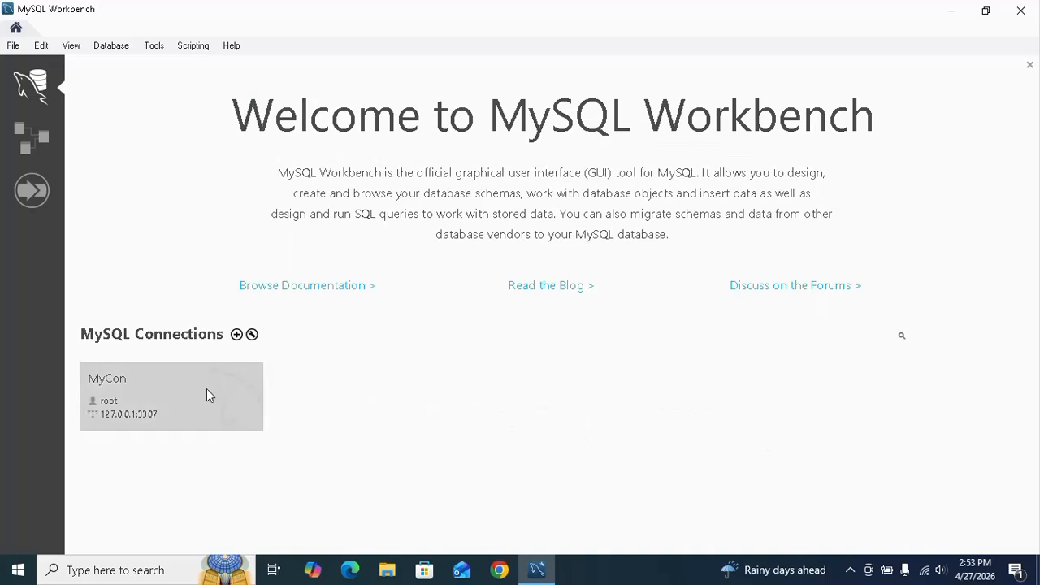
Open the MyCon connection and execute the query CREATE DATABASE mydatabase1; to create the database
left_click(155, 377)
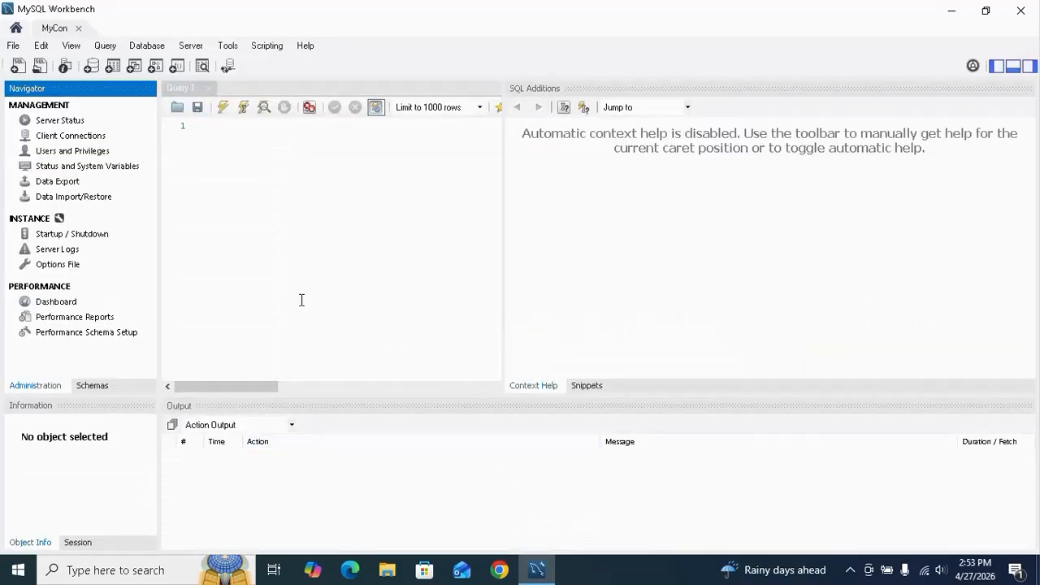
left_click(247, 123)
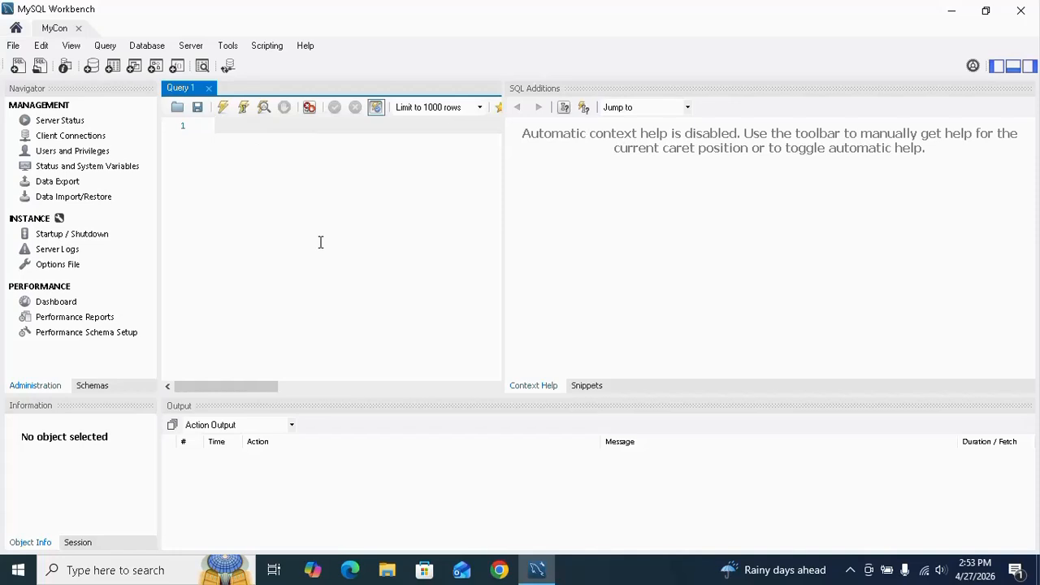
key("Return")
type("CREA")
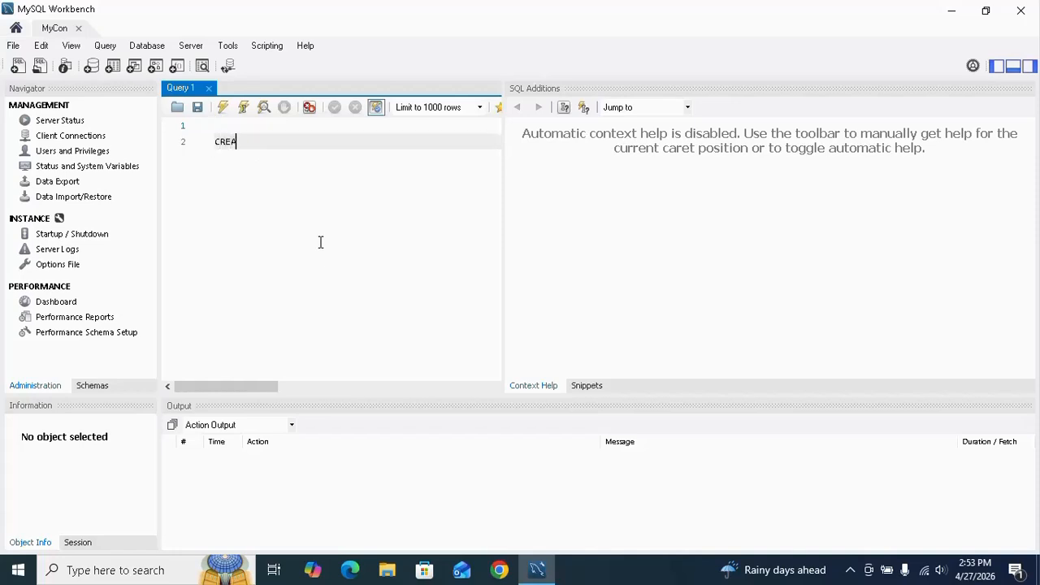
type("TE DATABASE")
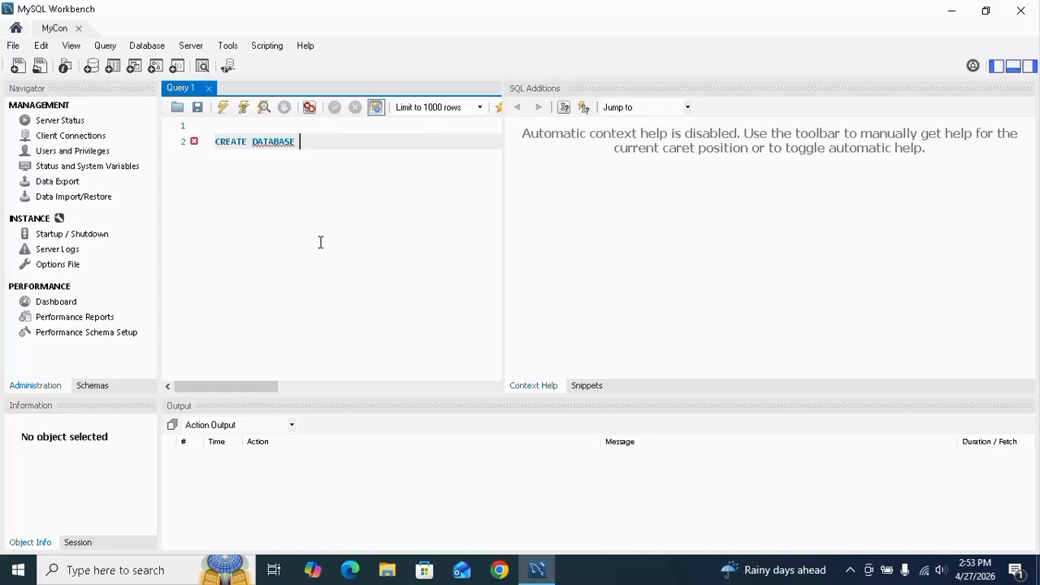
type("mydatabase1;")
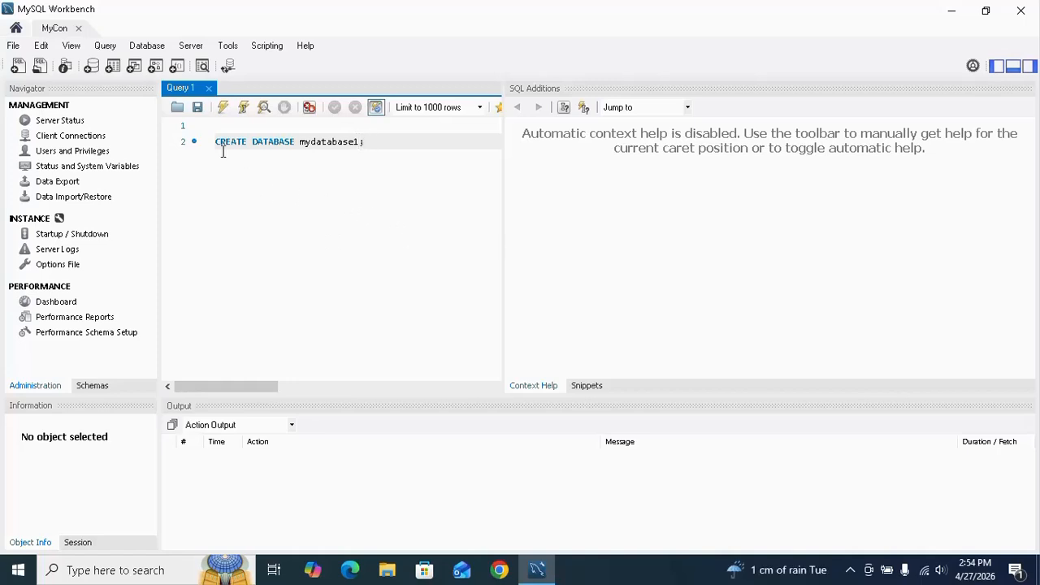
left_click_drag(215, 143, 420, 144)
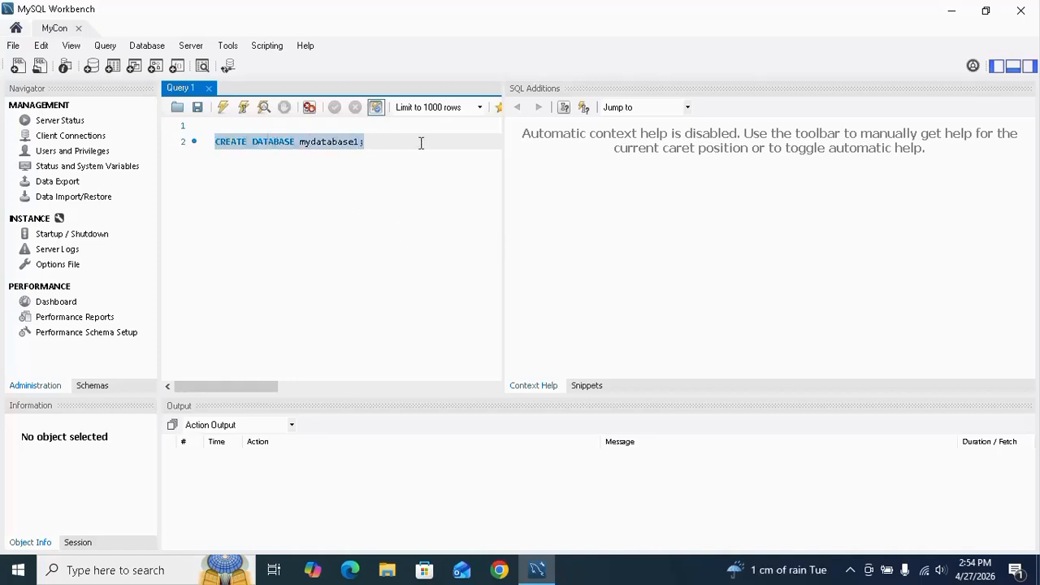
left_click(224, 108)
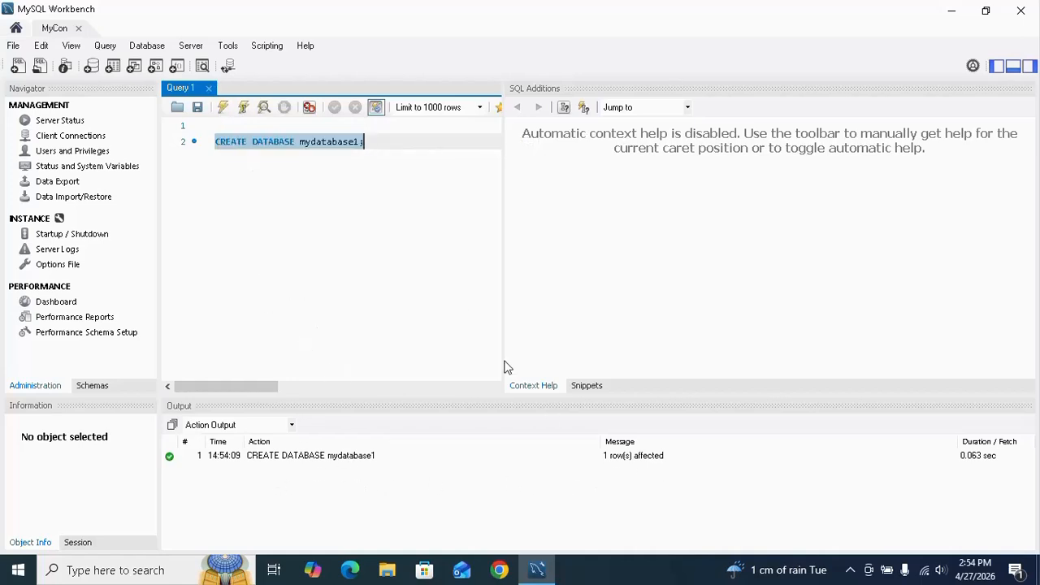
Add the statement show databases; below the CREATE DATABASE line and execute only that statement
left_click(394, 140)
key("Return")
key("Return")
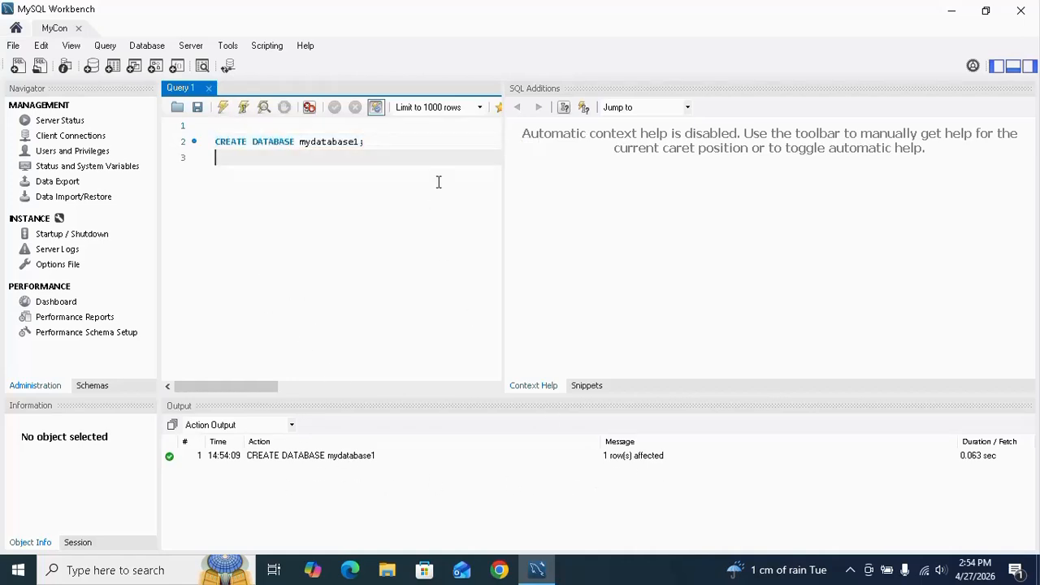
type("sho")
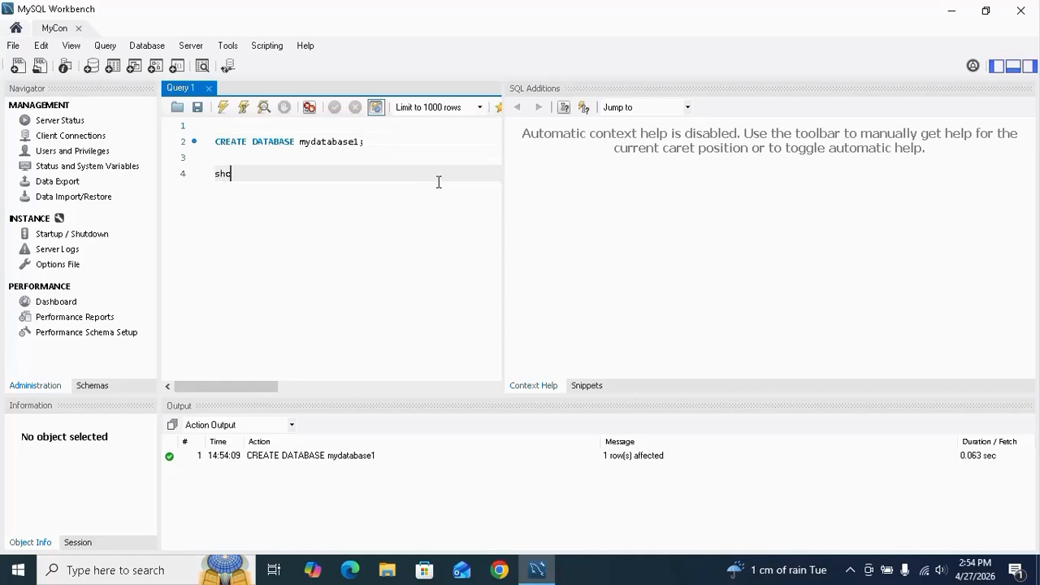
type("w databases;")
left_click_drag(212, 175, 333, 165)
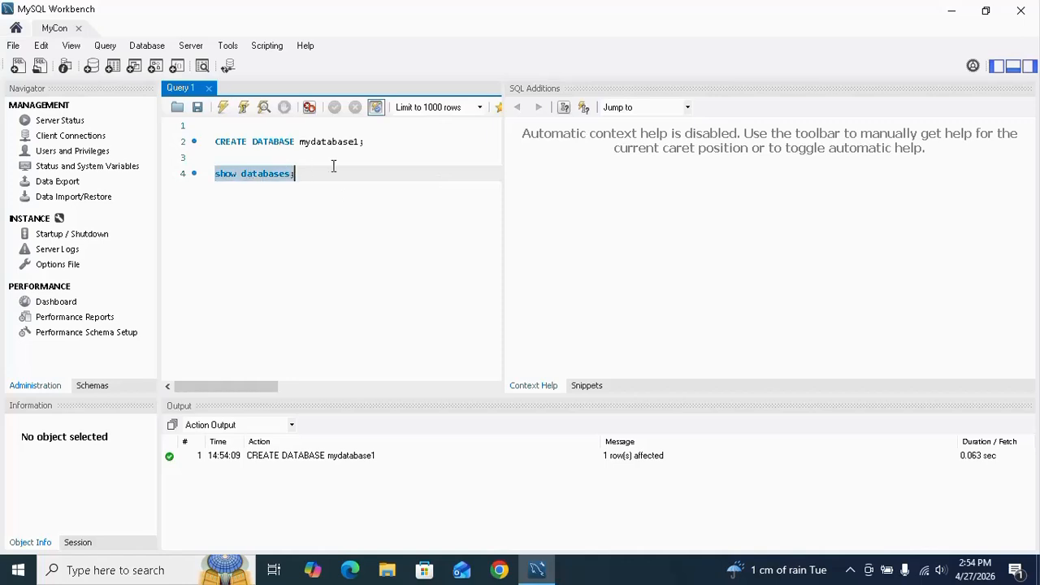
left_click(222, 108)
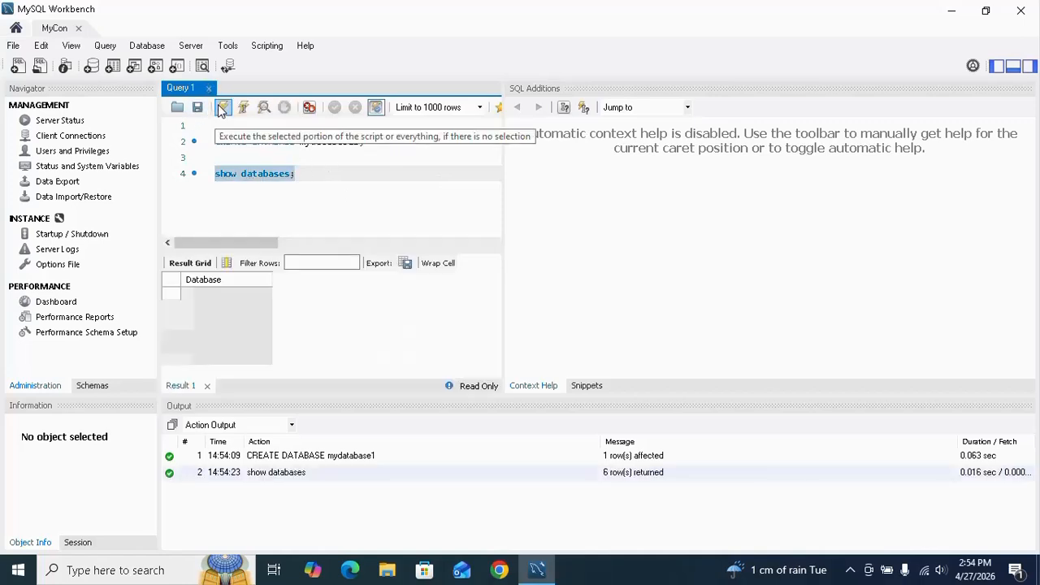